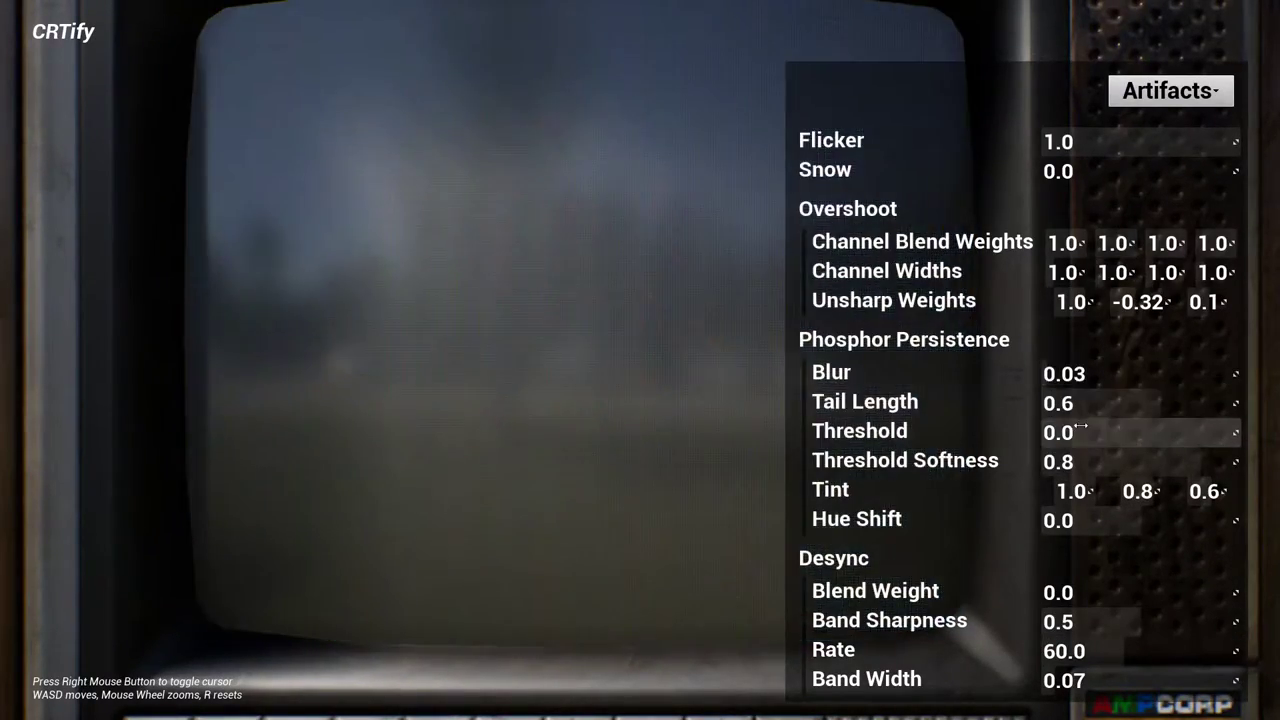
Set Tail Length to 0.83, Hue Shift to -0.03 and the third Tint value to 1.0
left_click_drag(1075, 402, 1125, 402)
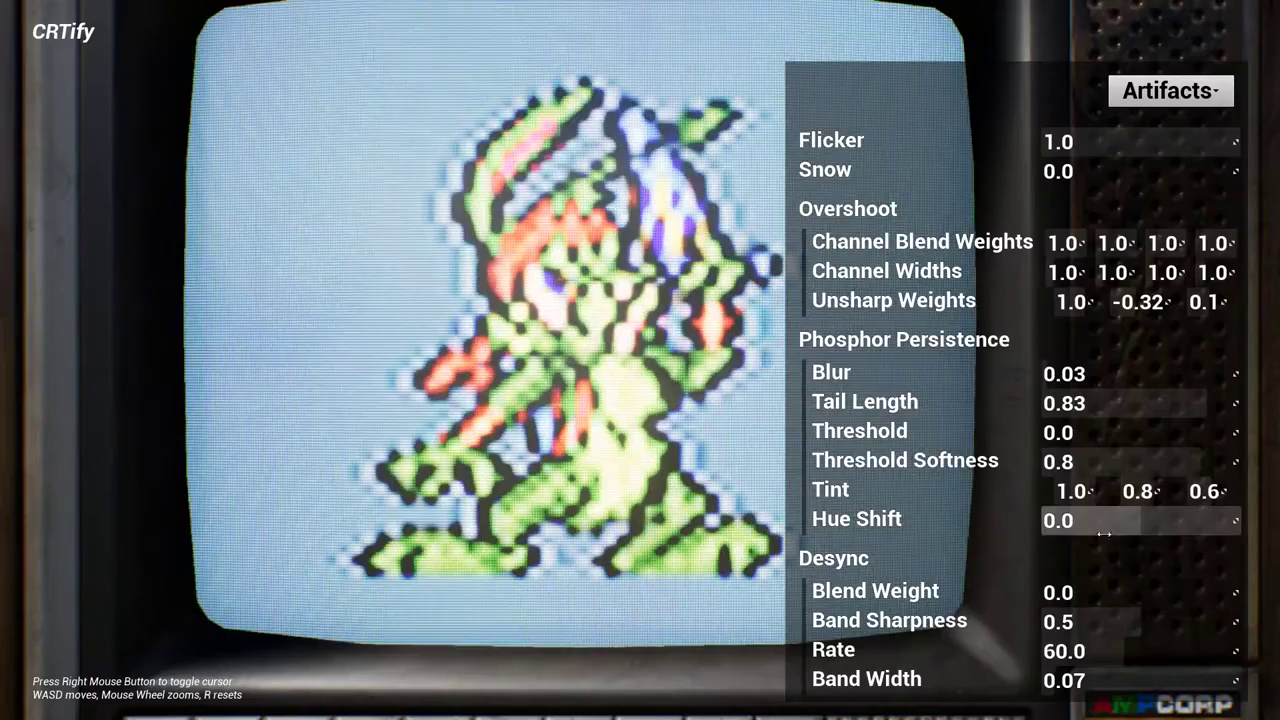
left_click_drag(1100, 520, 1150, 520)
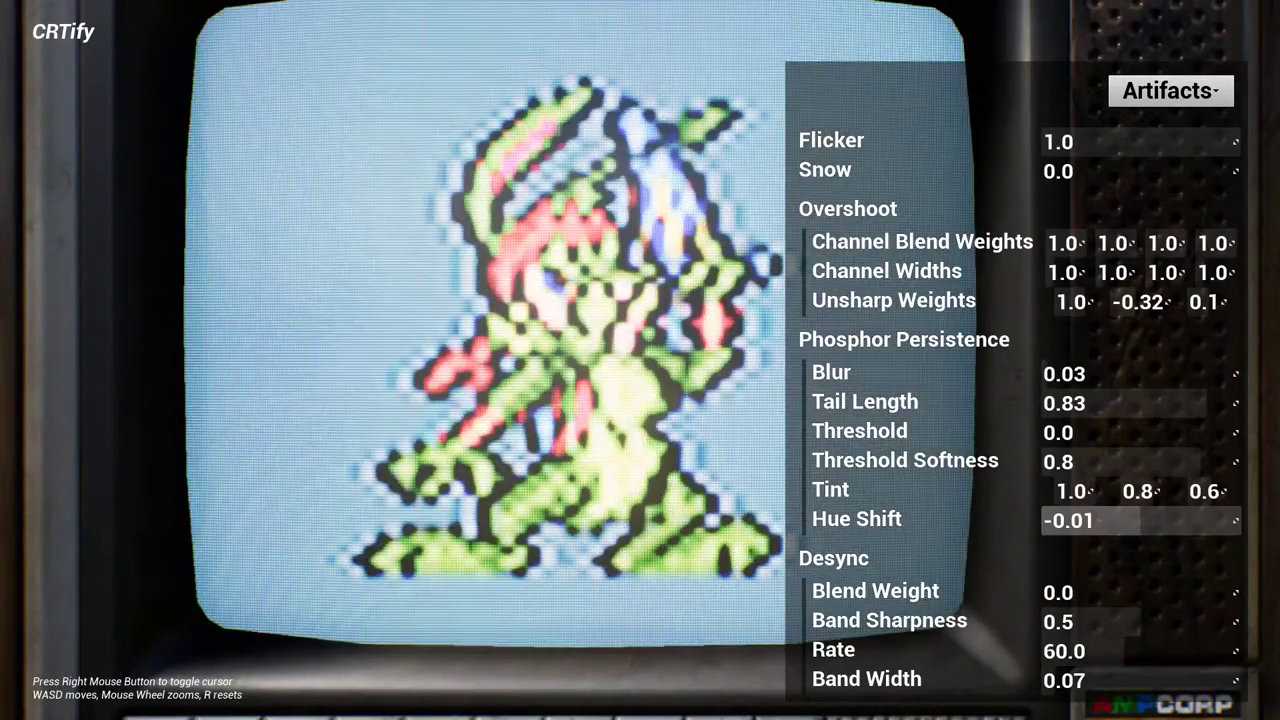
left_click_drag(1110, 520, 1095, 520)
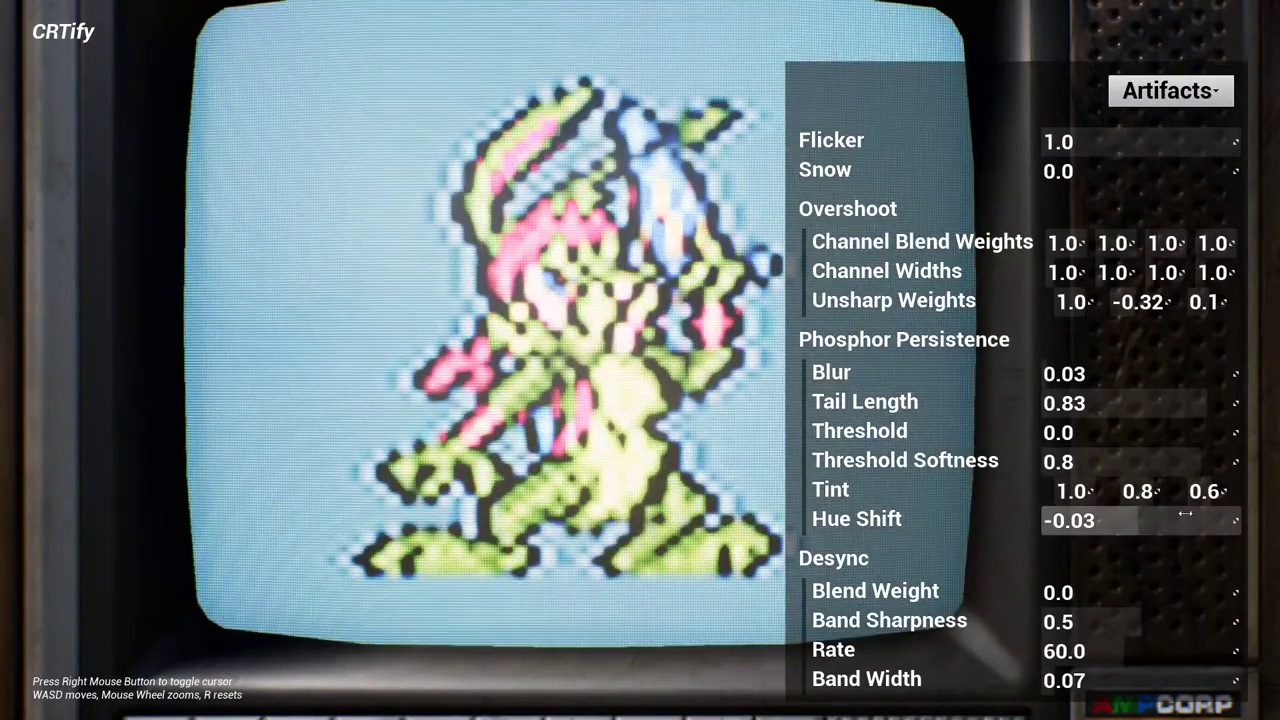
left_click_drag(1205, 491, 1188, 545)
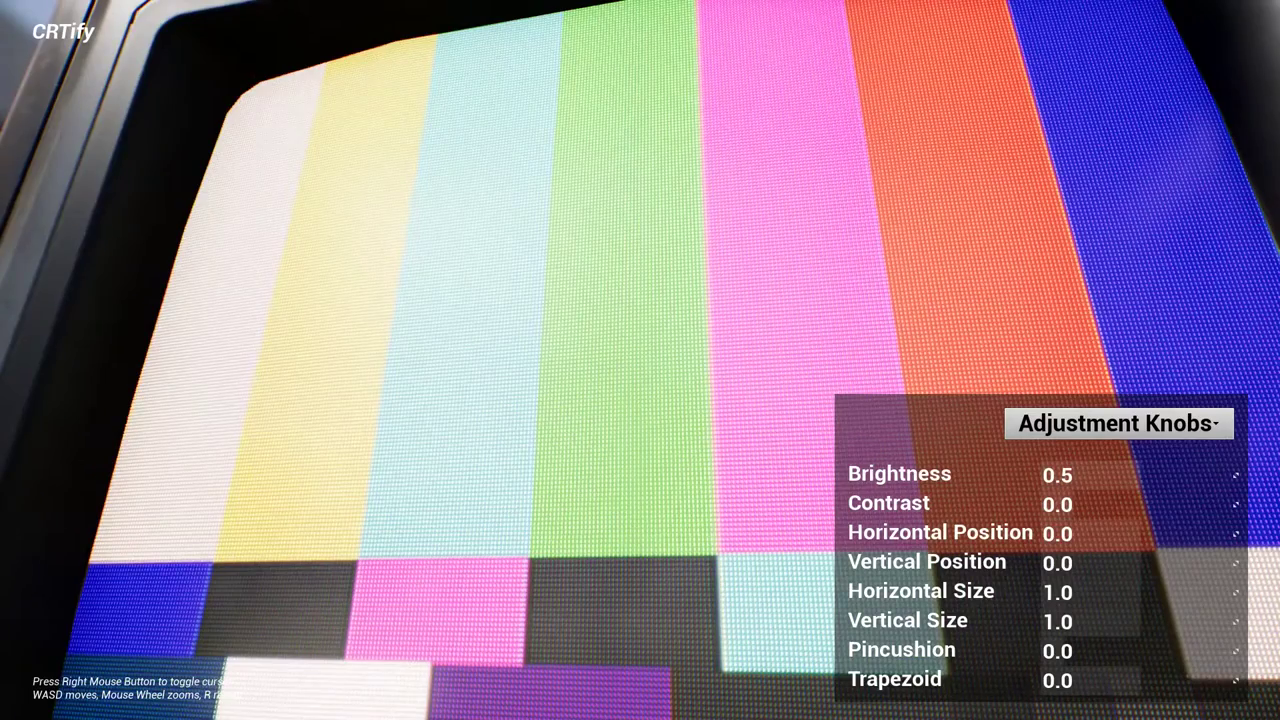
key("r")
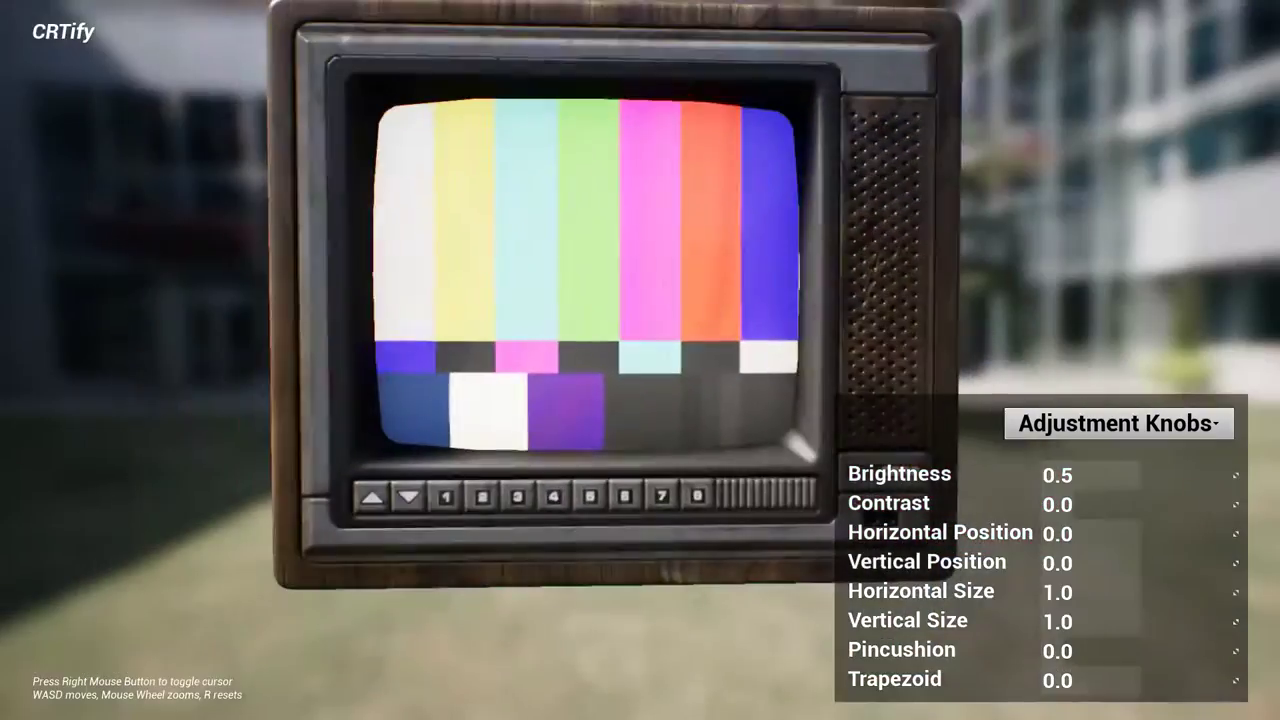
scroll(640, 360, "up", 5)
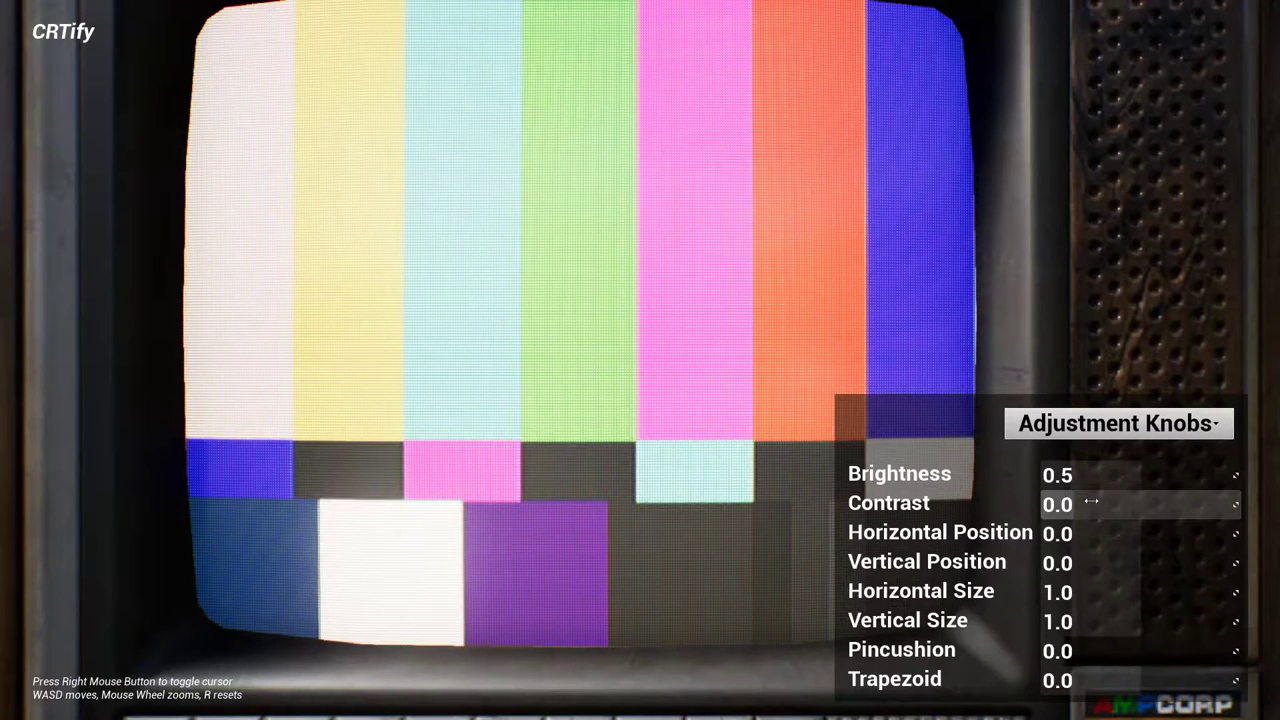
mouse_move(1091, 502)
left_mouse_down()
mouse_move(1191, 502)
mouse_move(1063, 502)
mouse_move(1107, 502)
mouse_move(1094, 503)
left_mouse_up()
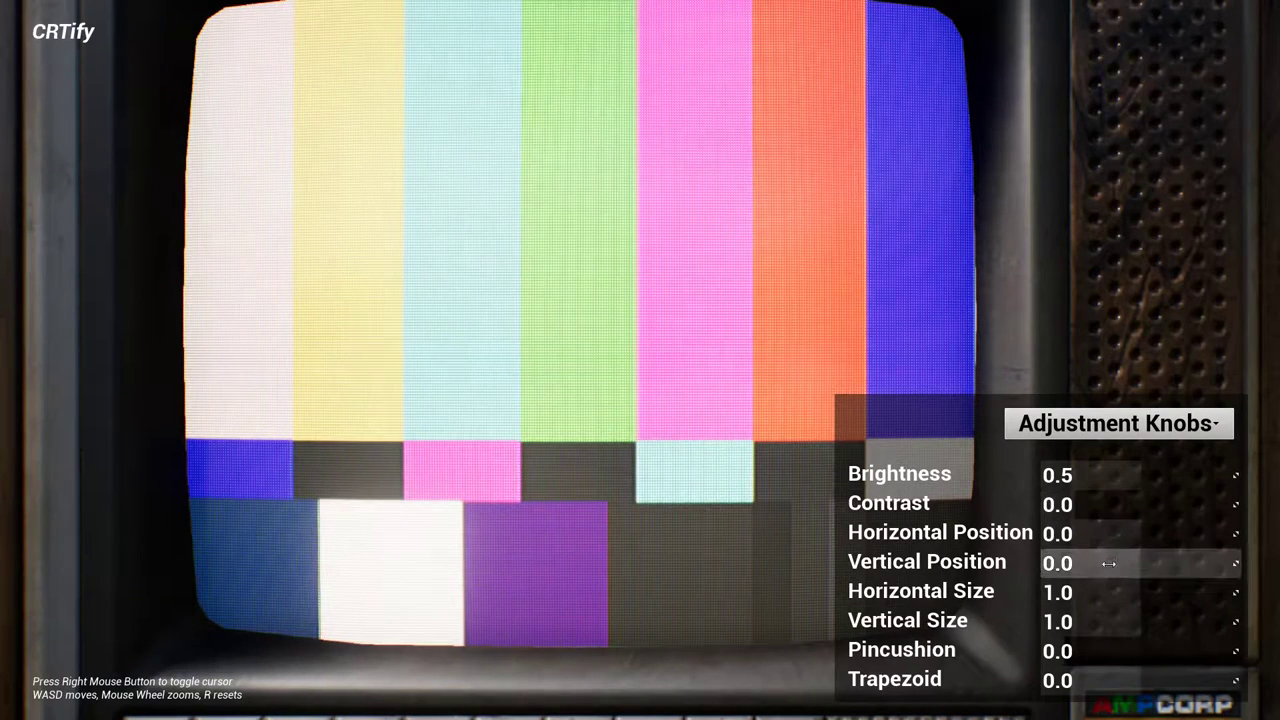
mouse_move(1105, 565)
left_mouse_down()
mouse_move(1145, 565)
mouse_move(1061, 565)
mouse_move(1115, 565)
mouse_move(1097, 565)
left_mouse_up()
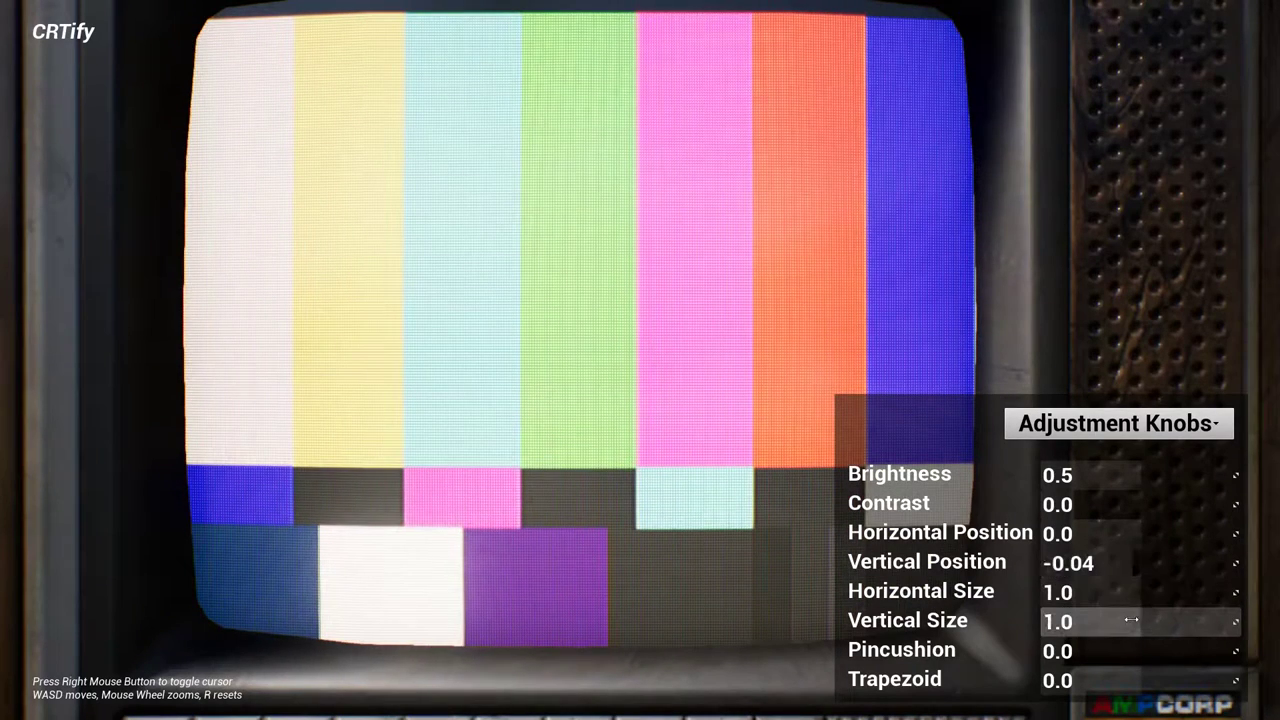
left_click_drag(1137, 610, 1175, 649)
left_click_drag(1120, 681, 1240, 681)
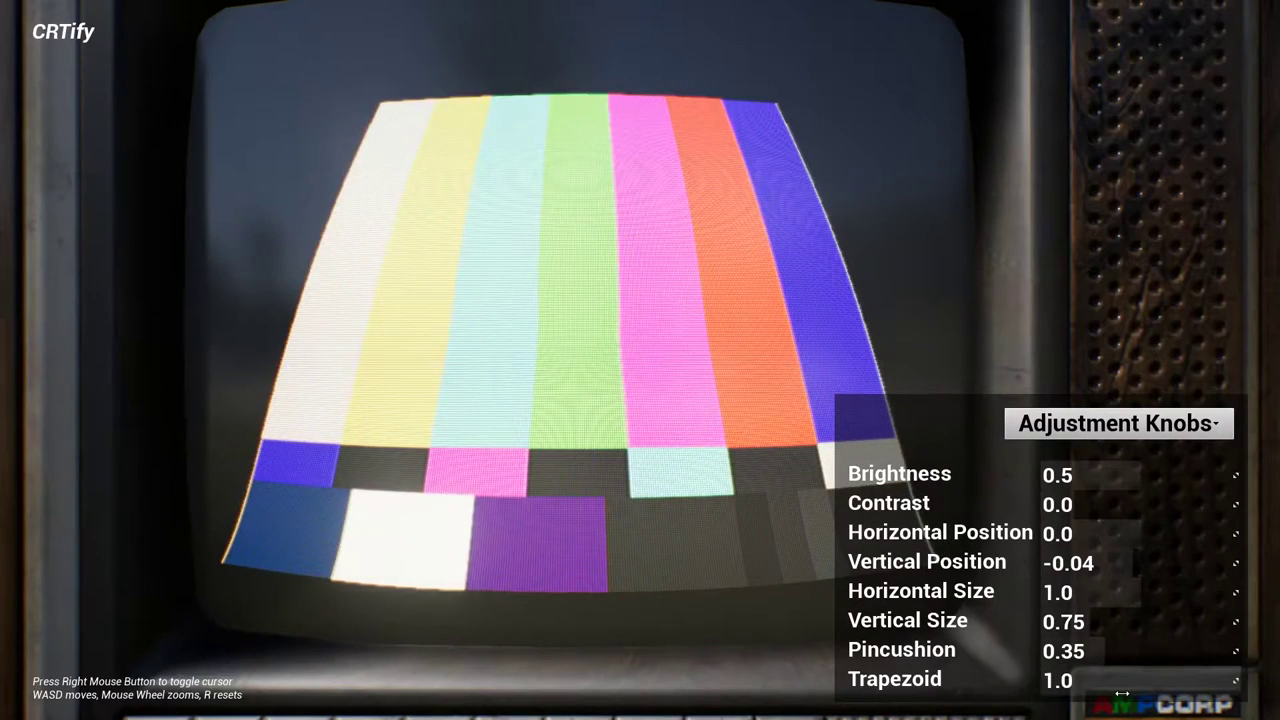
key("r")
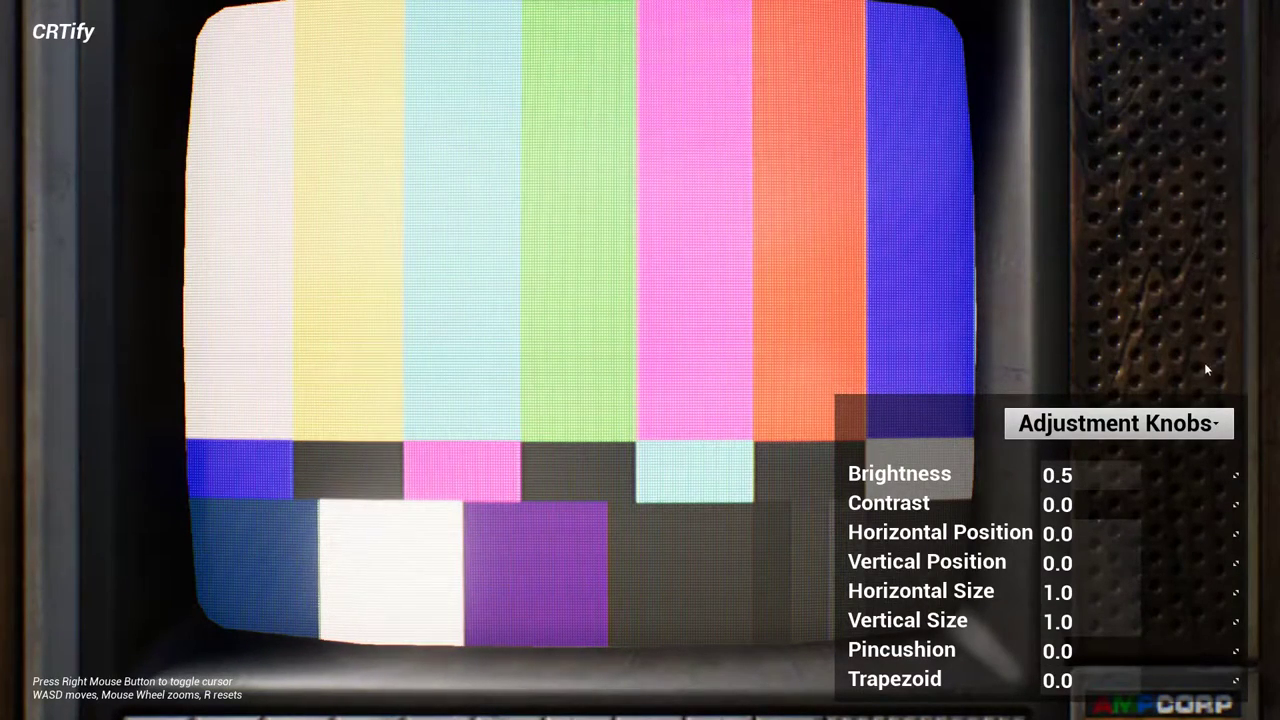
Switch to the Artifacts panel and preview Snow and the first and fourth Channel Widths
left_click(1188, 423)
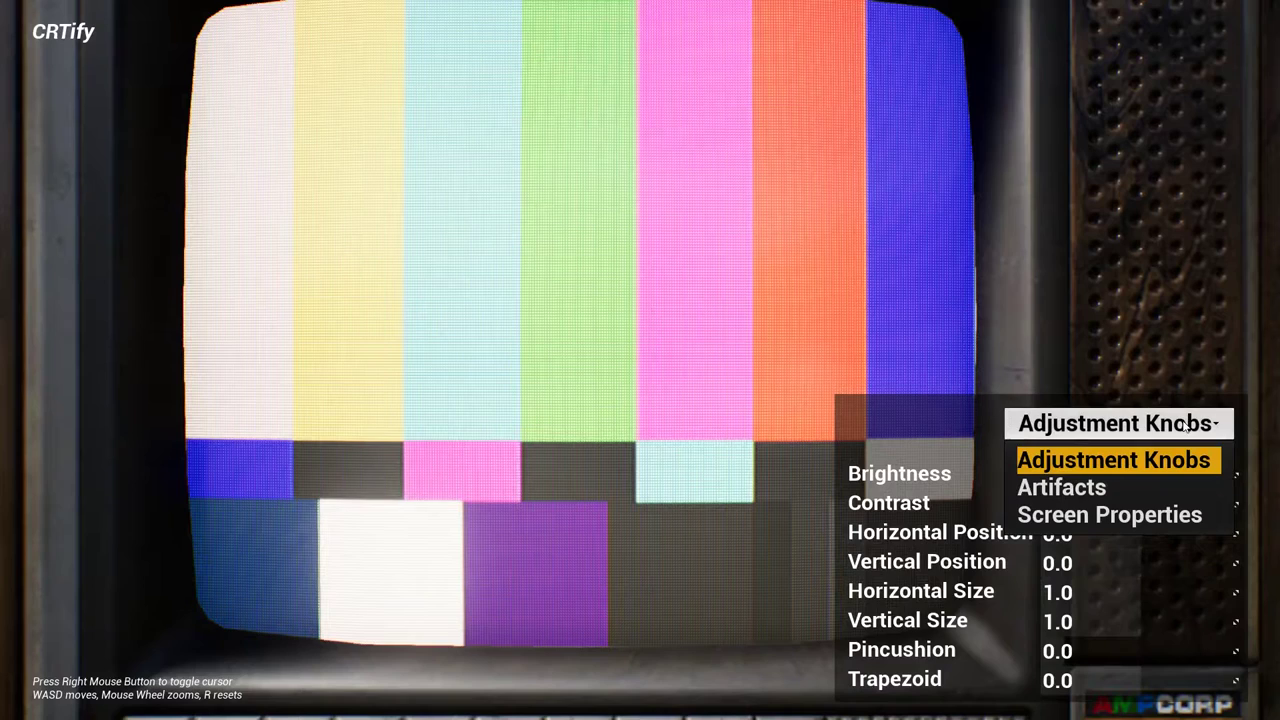
left_click(1098, 485)
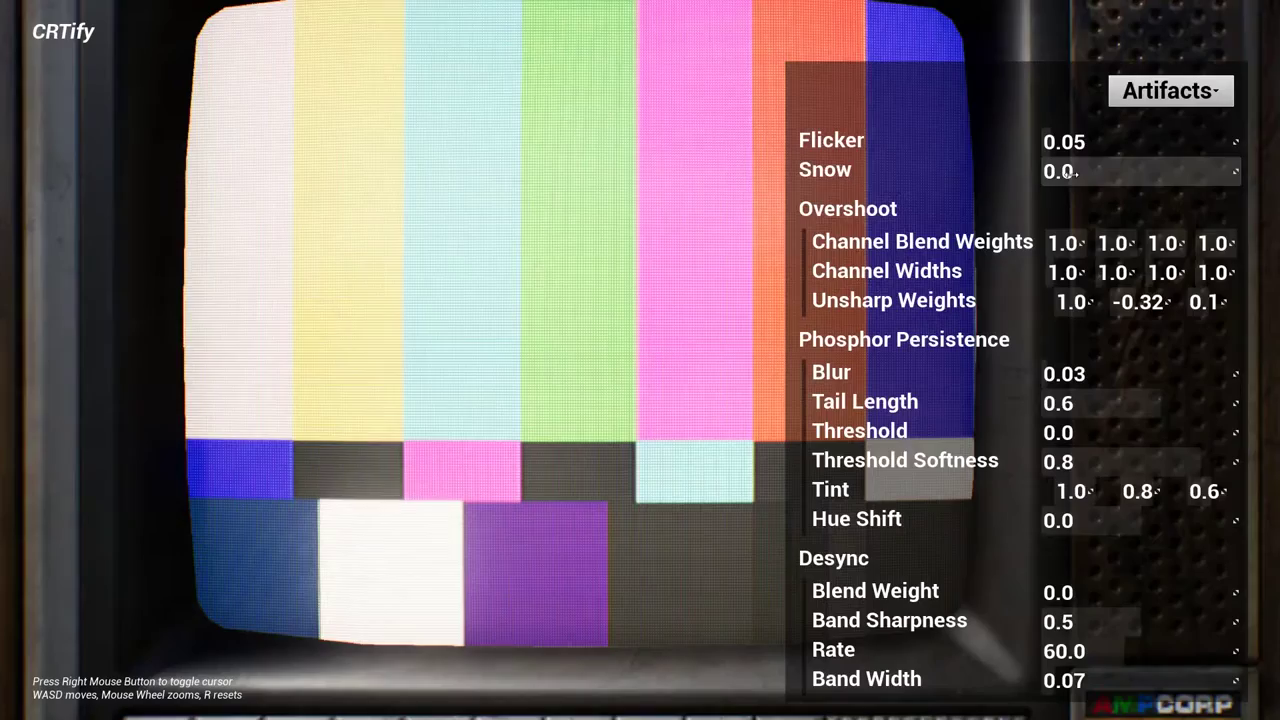
mouse_move(1072, 172)
left_mouse_down()
mouse_move(1196, 172)
mouse_move(1068, 172)
left_mouse_up()
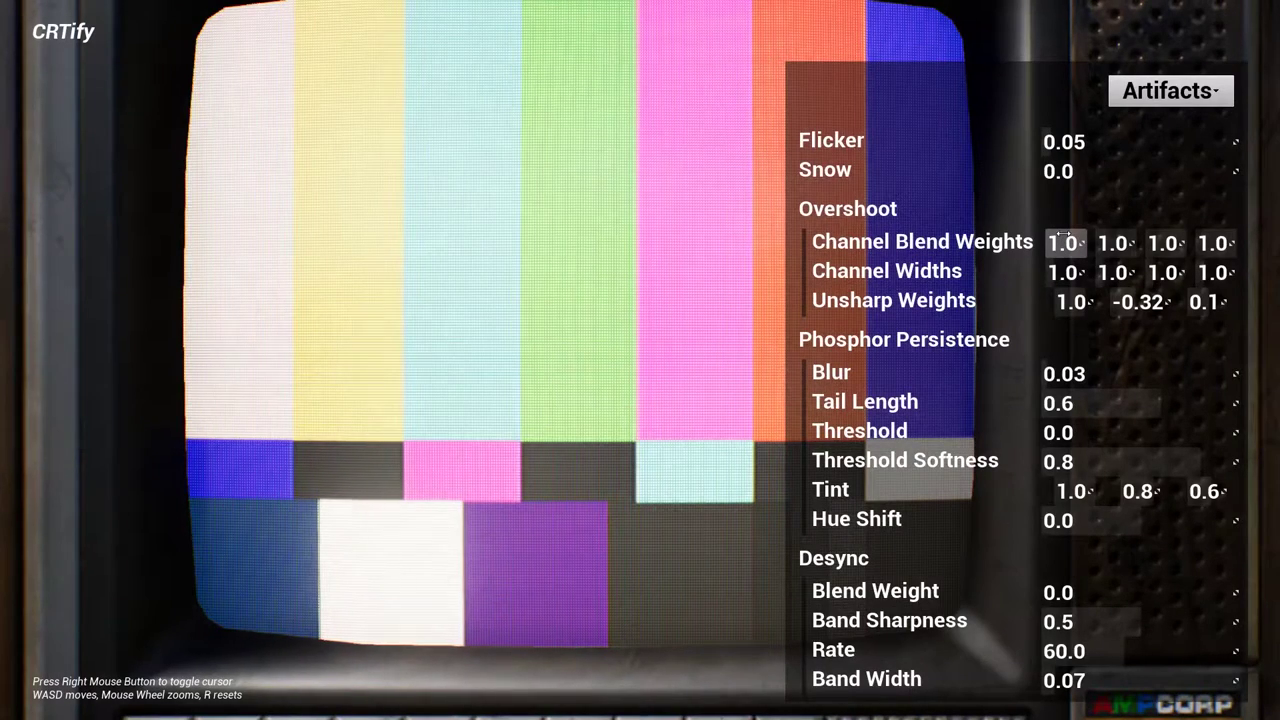
mouse_move(1062, 271)
left_mouse_down()
mouse_move(1160, 271)
mouse_move(1070, 271)
left_mouse_up()
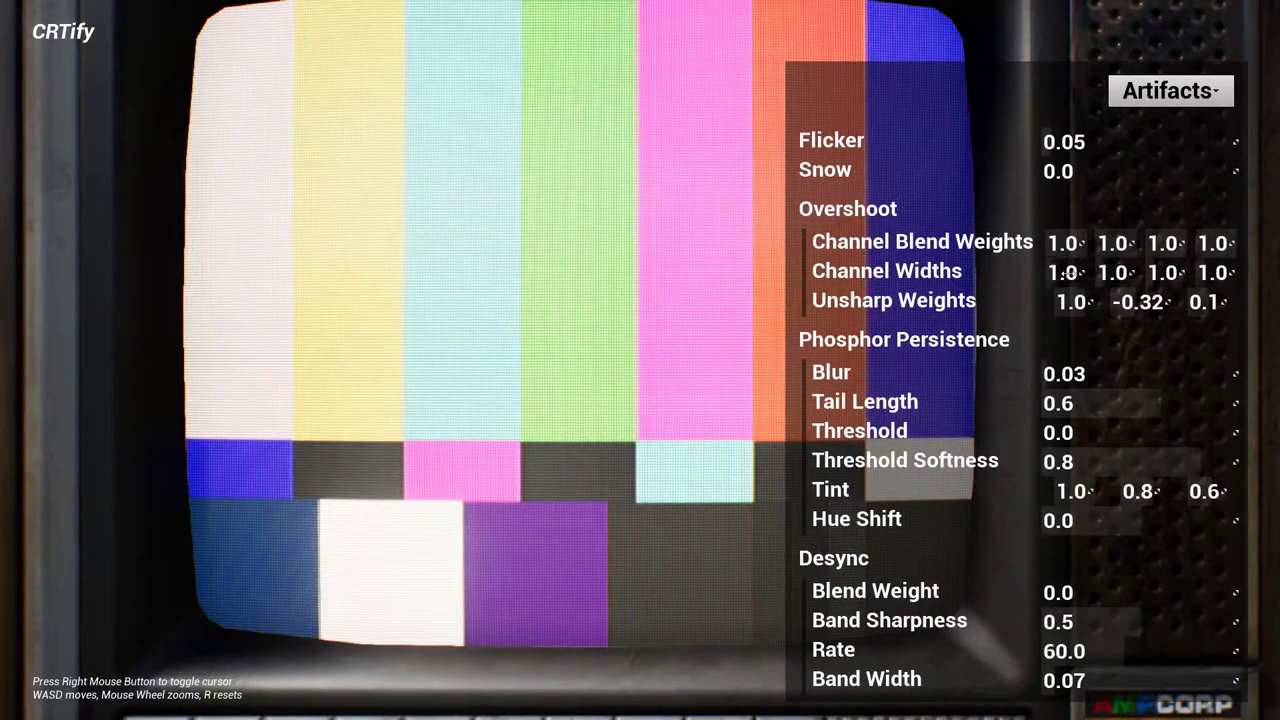
left_click_drag(1212, 271, 1143, 302)
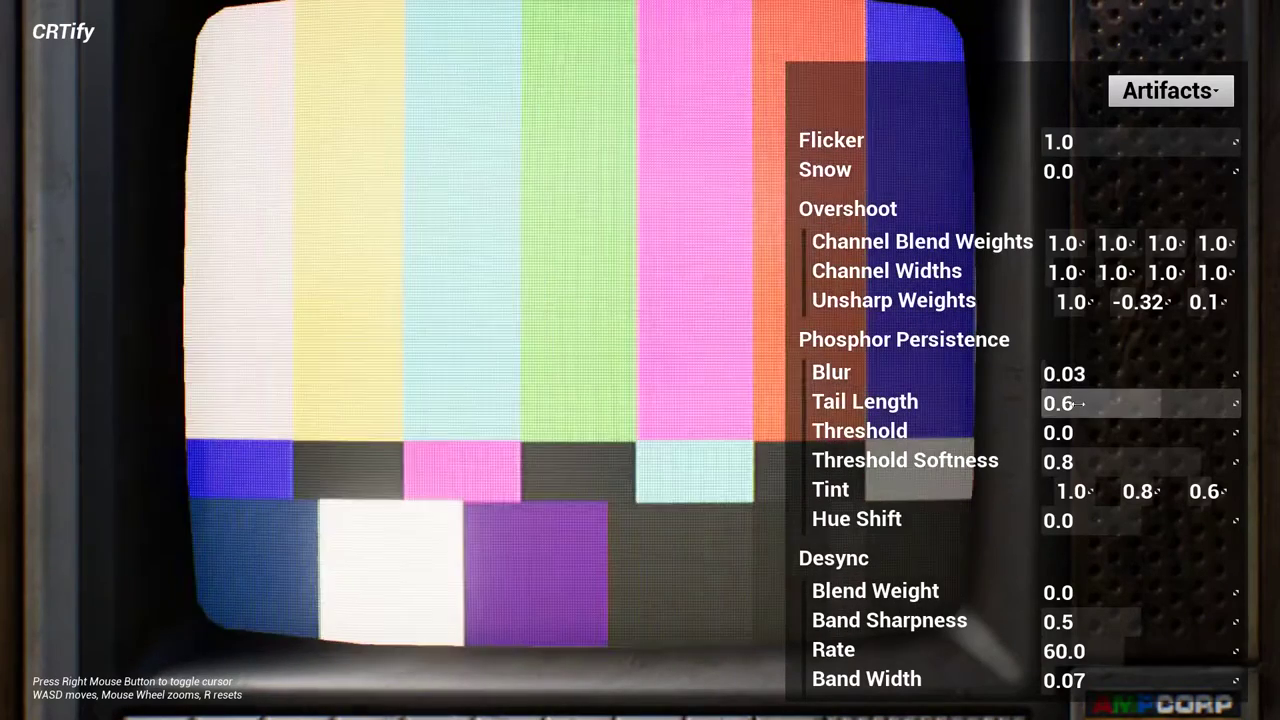
Preview Tail Length and the desync settings, then restore Rate 60.0 and Blend Weight 0.0
left_click_drag(1075, 403, 1105, 373)
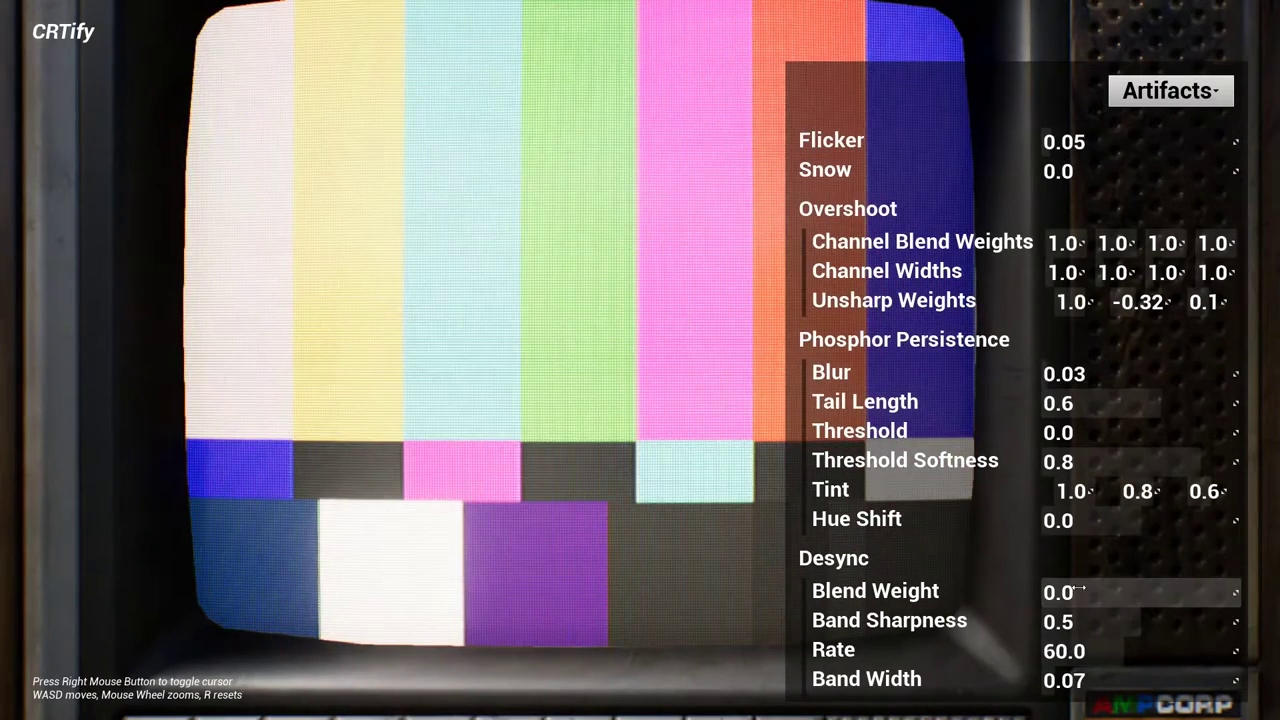
left_click_drag(1045, 592, 1240, 592)
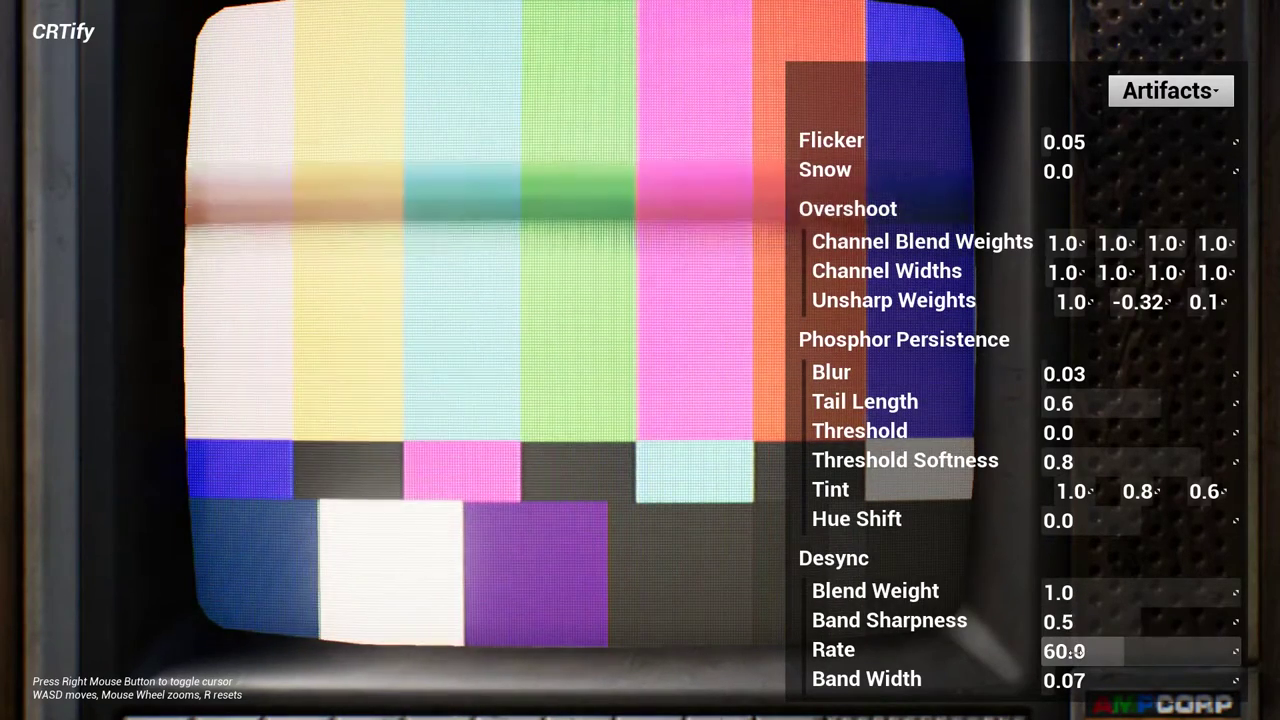
mouse_move(1075, 651)
left_mouse_down()
mouse_move(999, 651)
mouse_move(1075, 651)
left_mouse_up()
left_click_drag(1060, 592, 1040, 592)
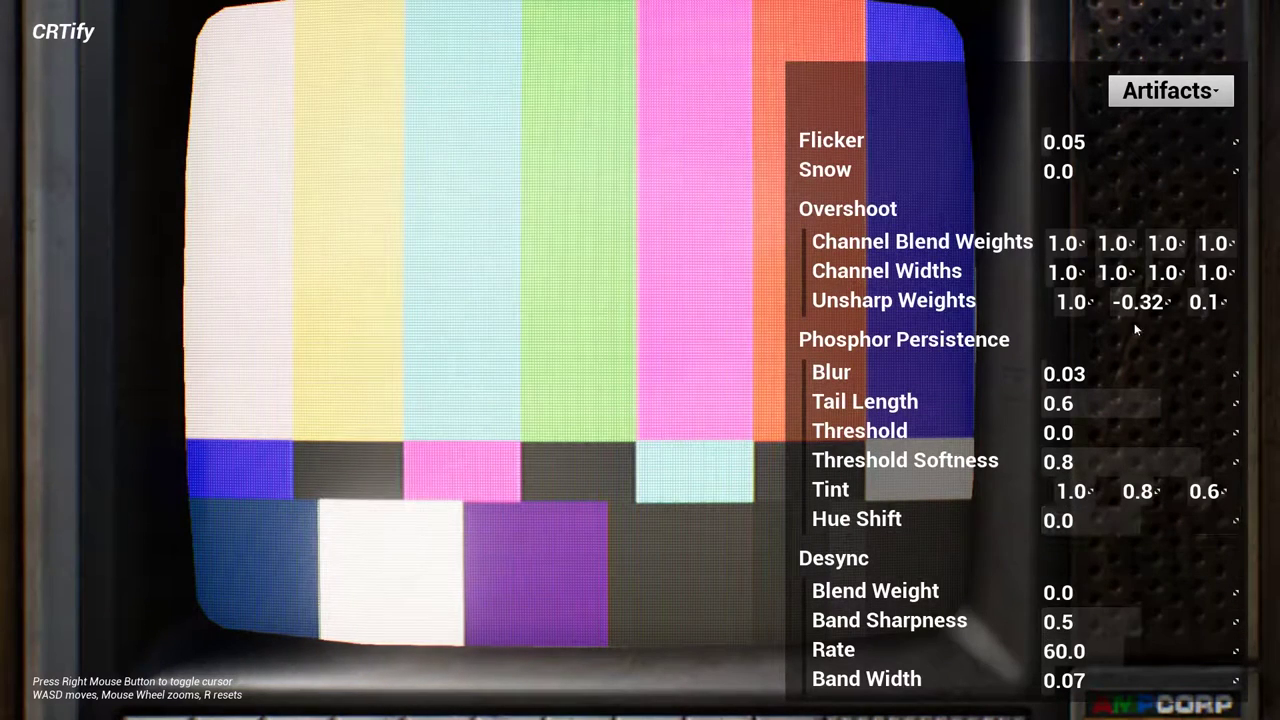
left_click(1150, 95)
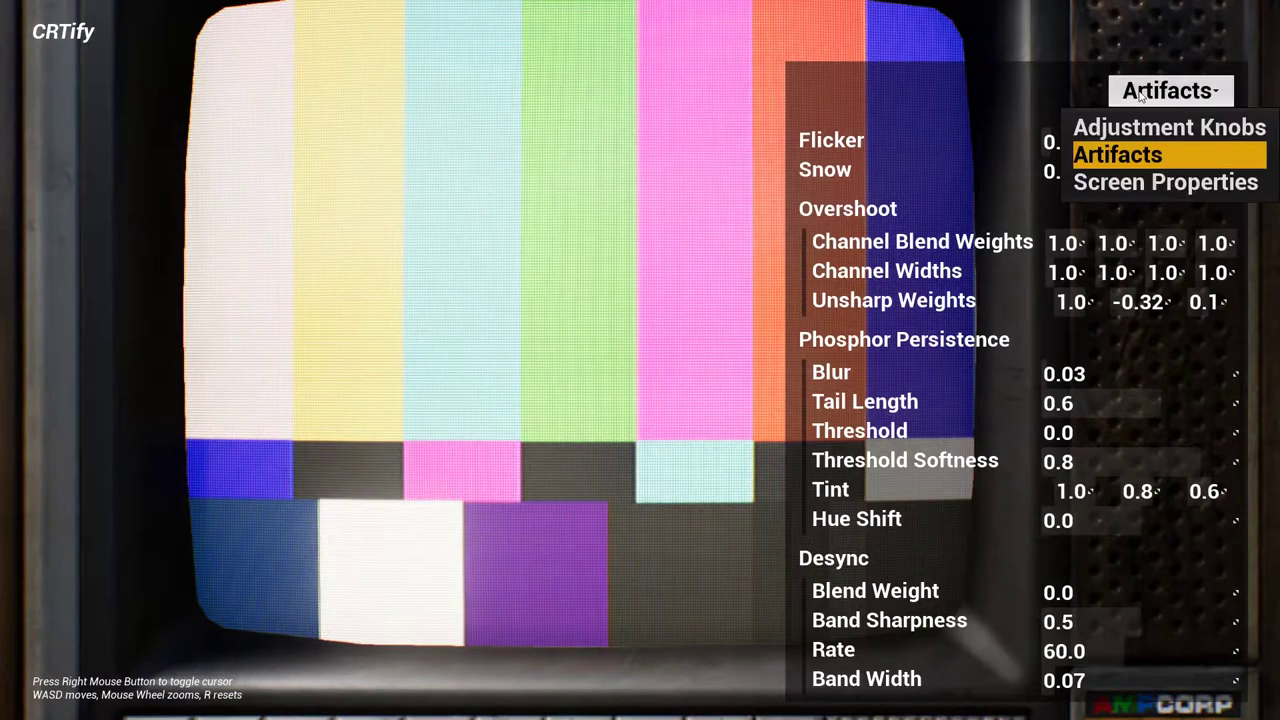
left_click(1129, 185)
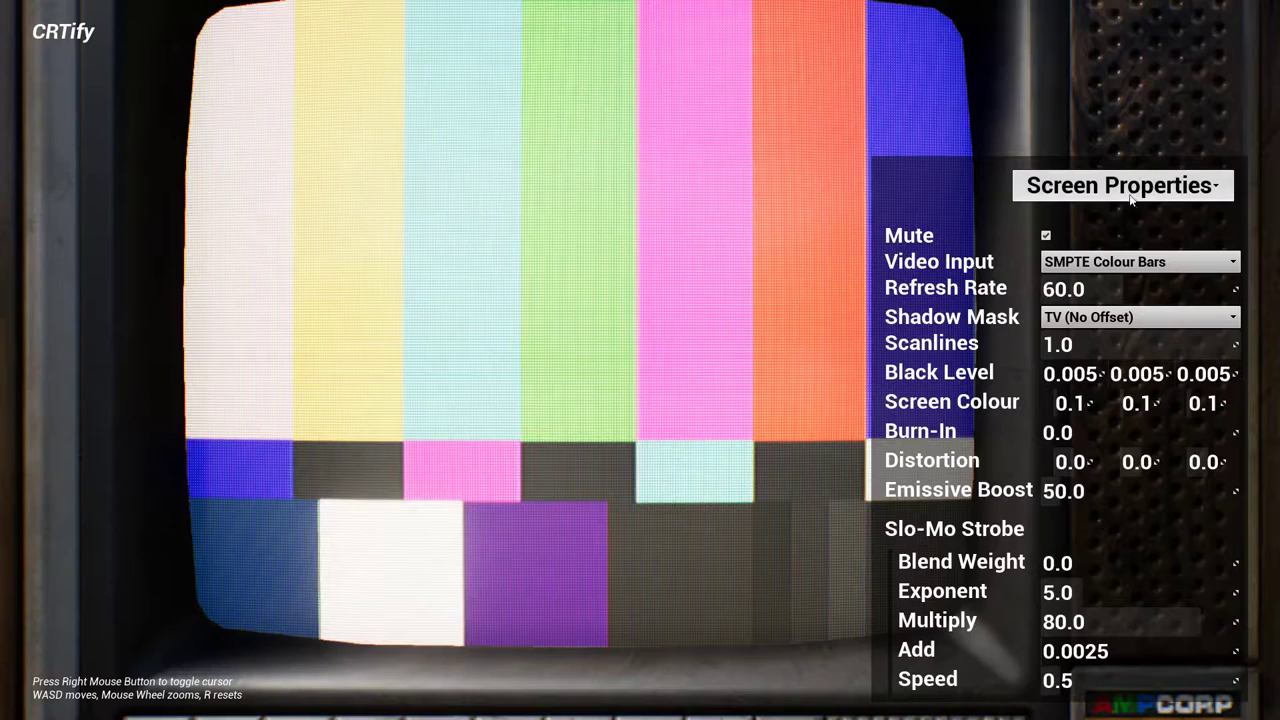
left_click(1117, 262)
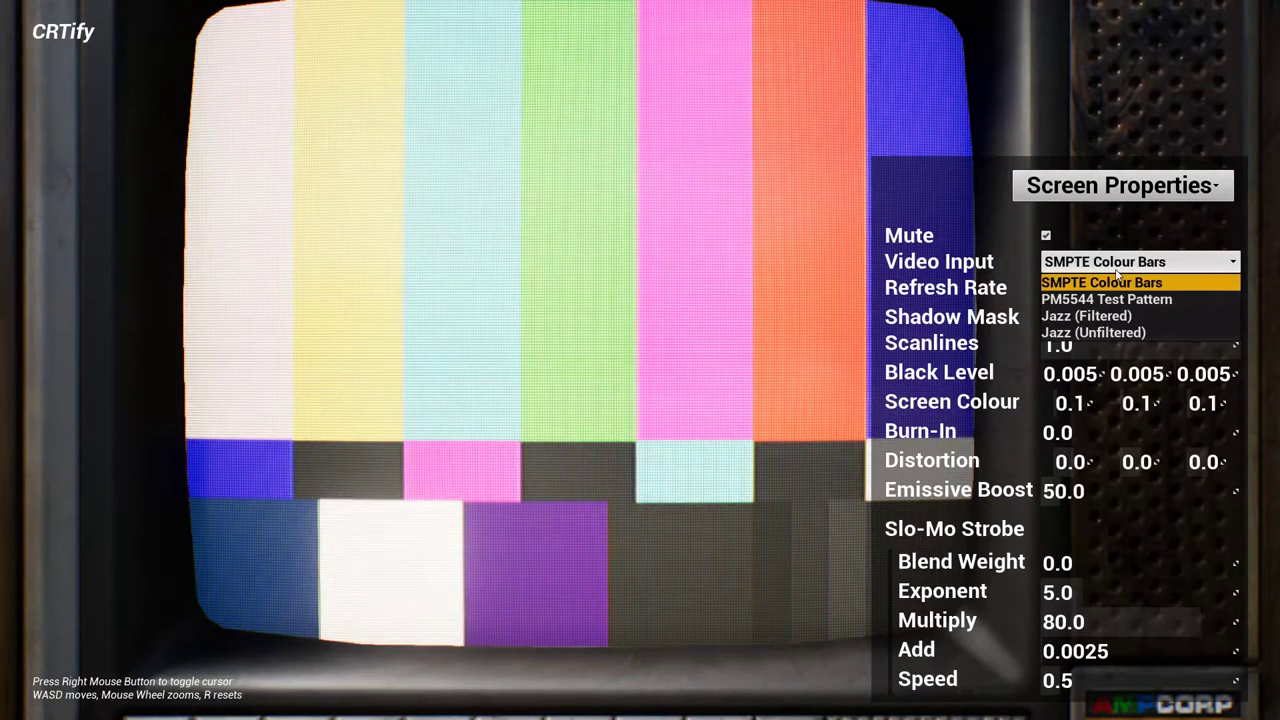
left_click(1112, 300)
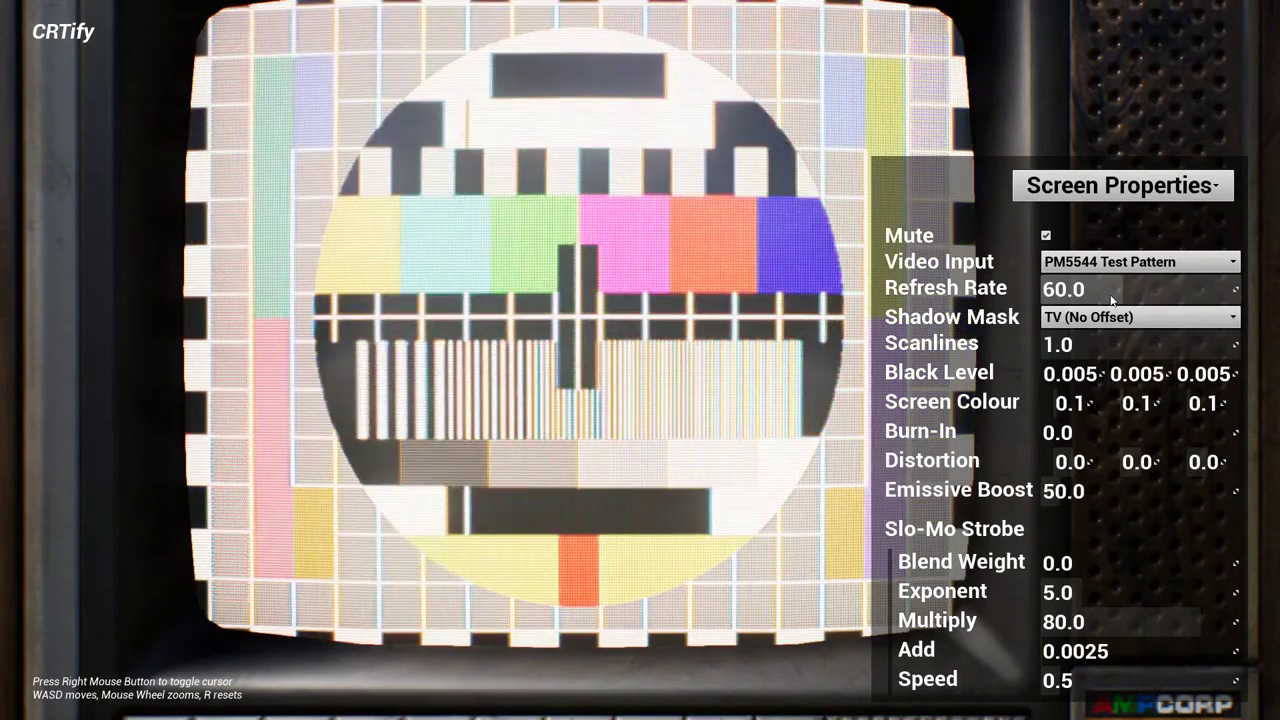
left_click(1117, 262)
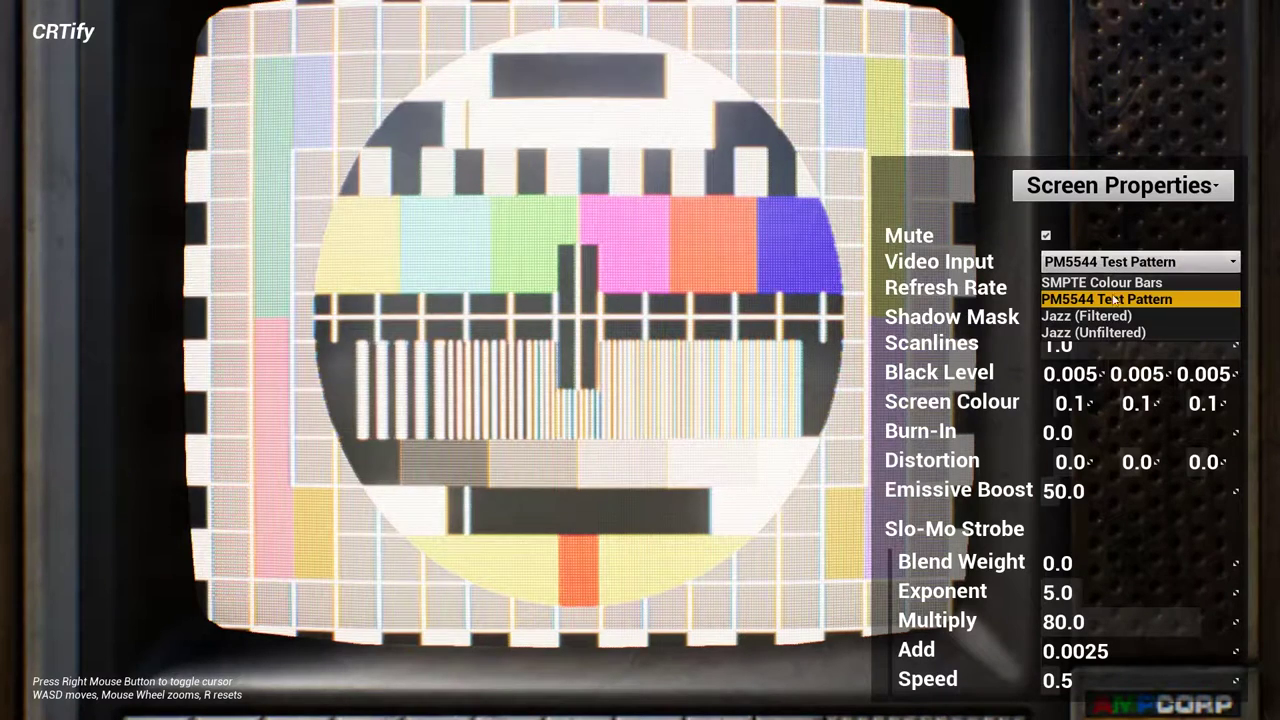
left_click(1115, 316)
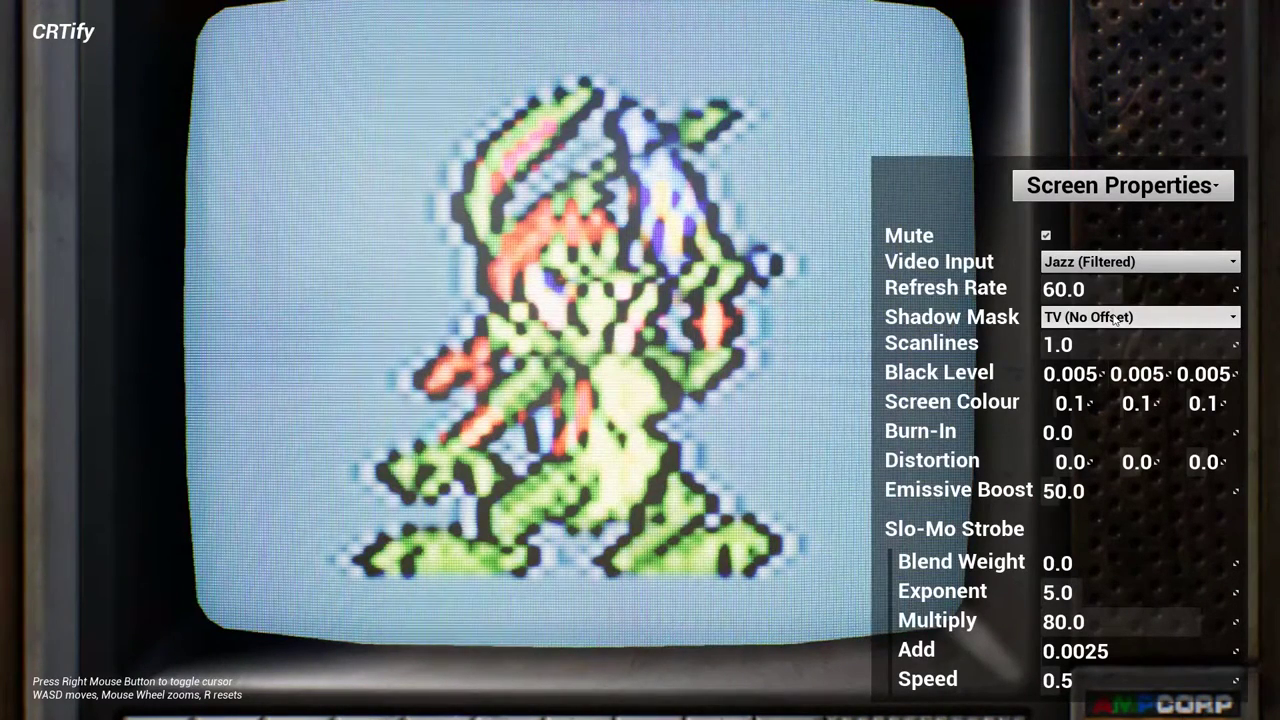
left_click(1117, 262)
left_click(1130, 278)
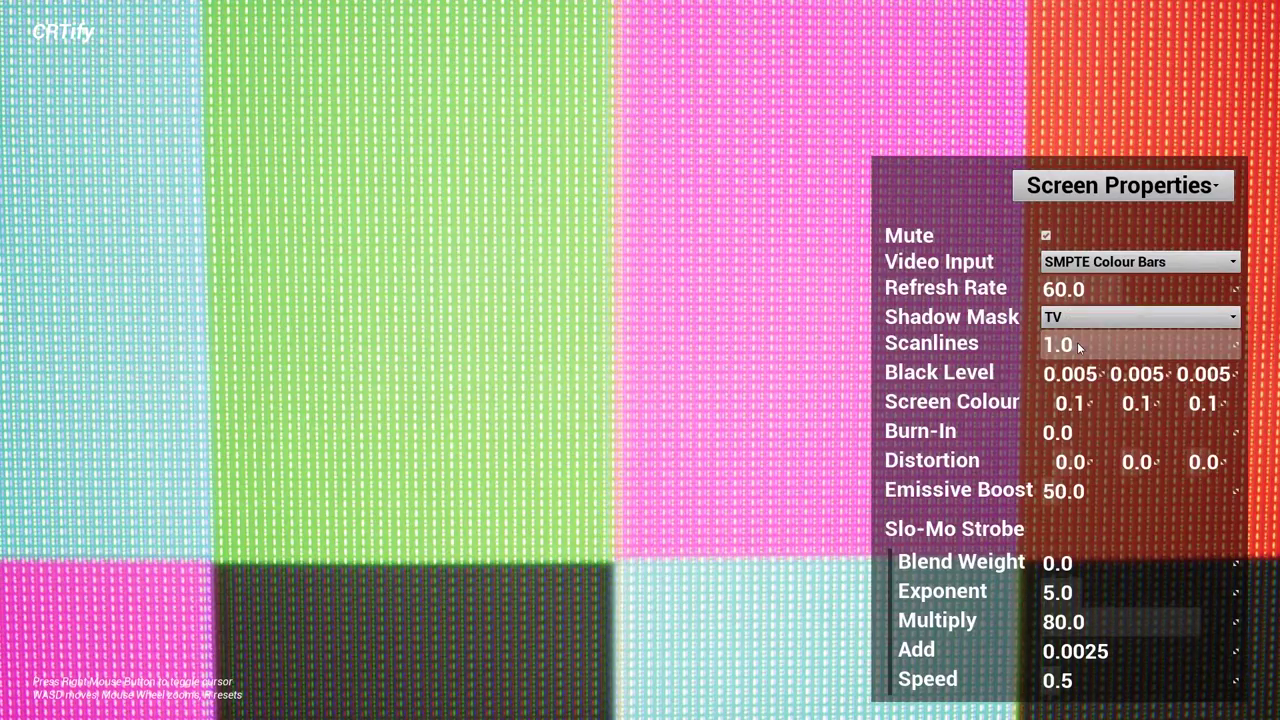
Set Shadow Mask to Trinity and try the Scanlines strength, leaving it at 1.0
left_click(1097, 318)
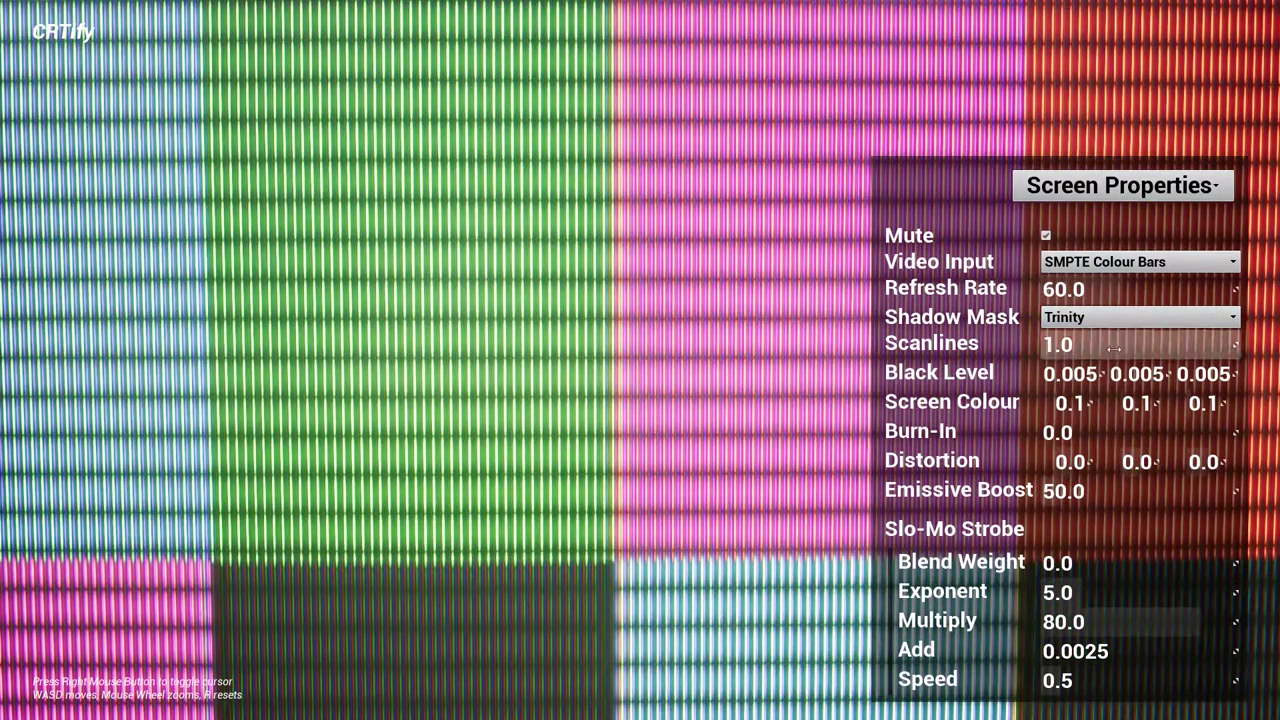
mouse_move(1120, 342)
left_mouse_down()
mouse_move(1070, 342)
mouse_move(1120, 342)
left_mouse_up()
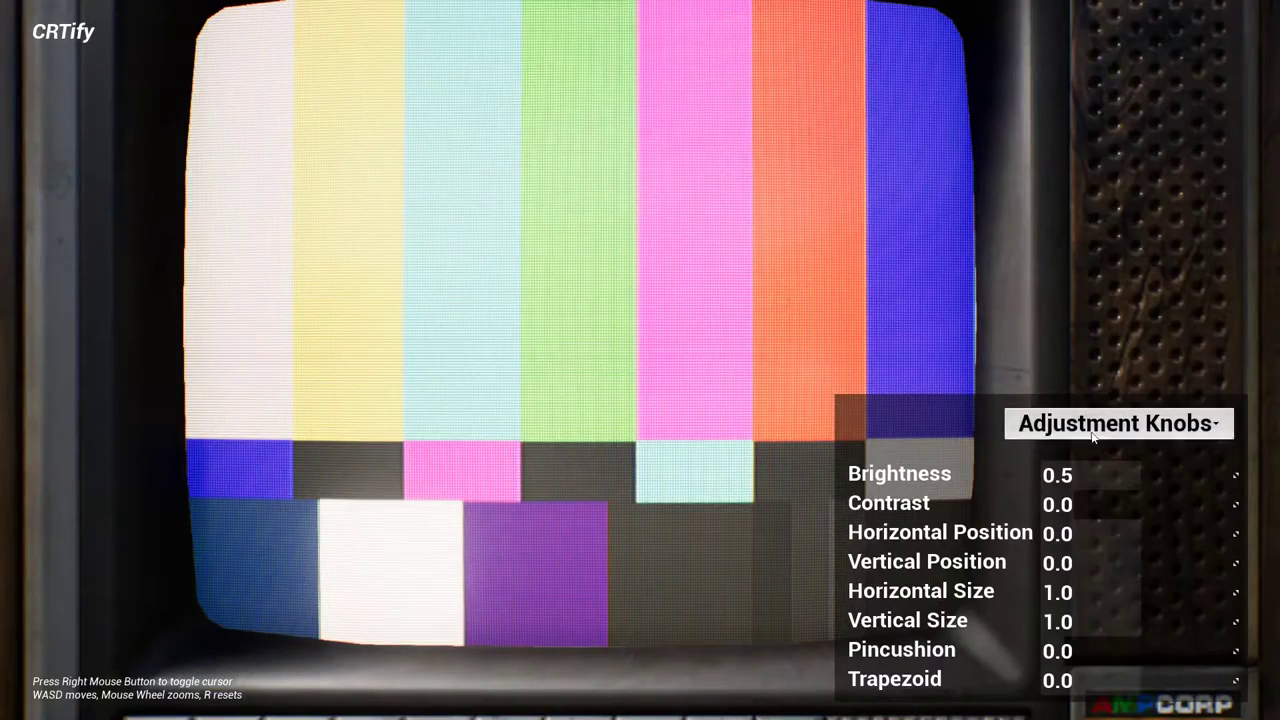
left_click(1119, 423)
left_click(1111, 512)
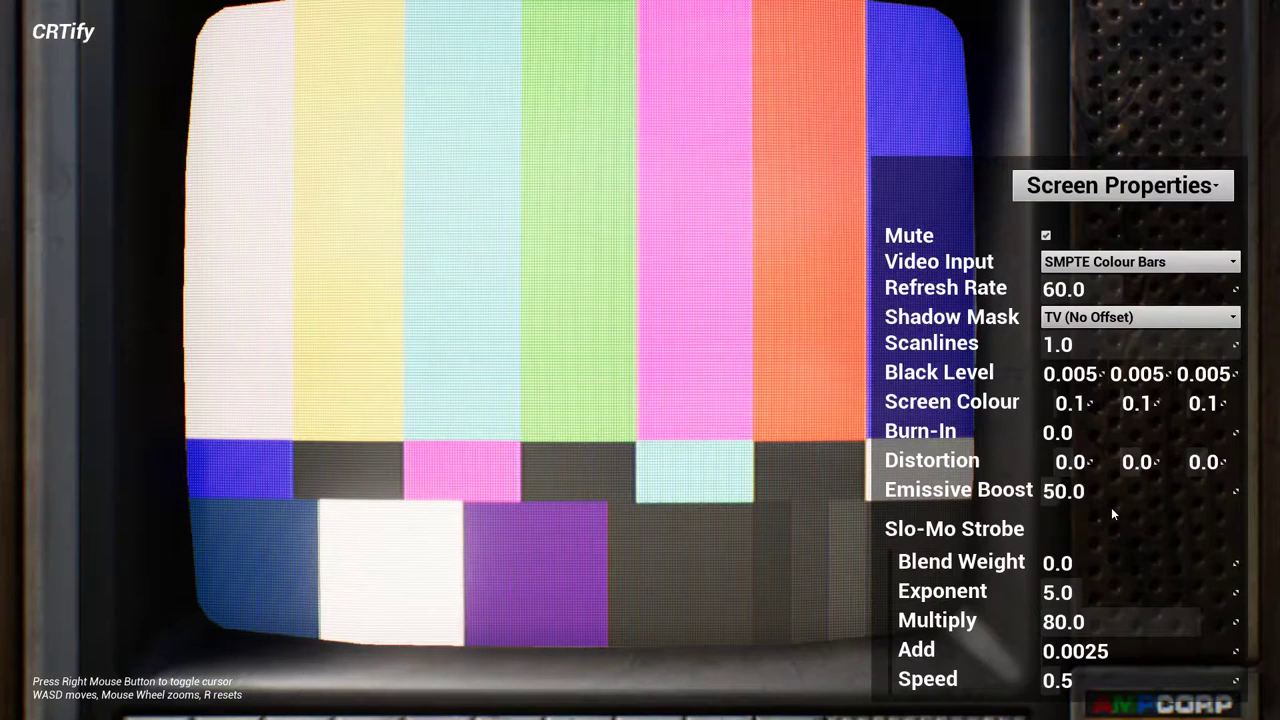
left_click_drag(1090, 375, 1119, 403)
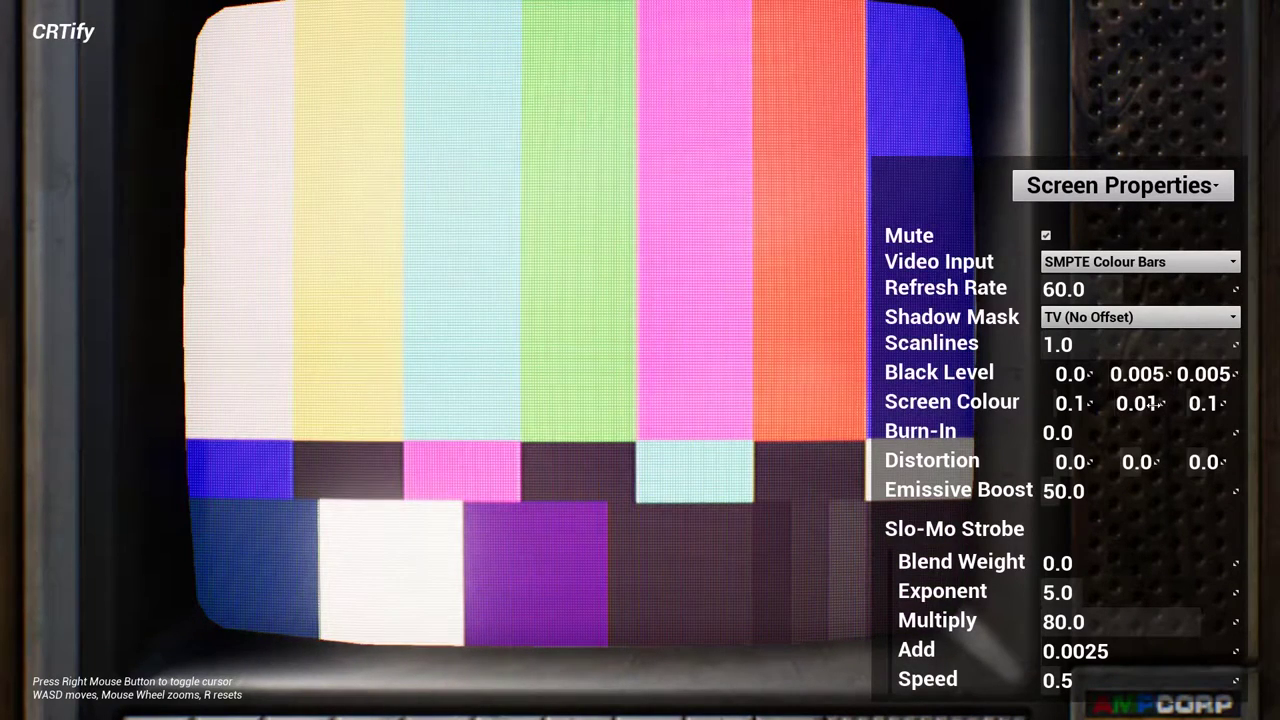
mouse_move(1072, 437)
left_mouse_down()
mouse_move(1102, 437)
mouse_move(1047, 437)
mouse_move(1118, 437)
left_mouse_up()
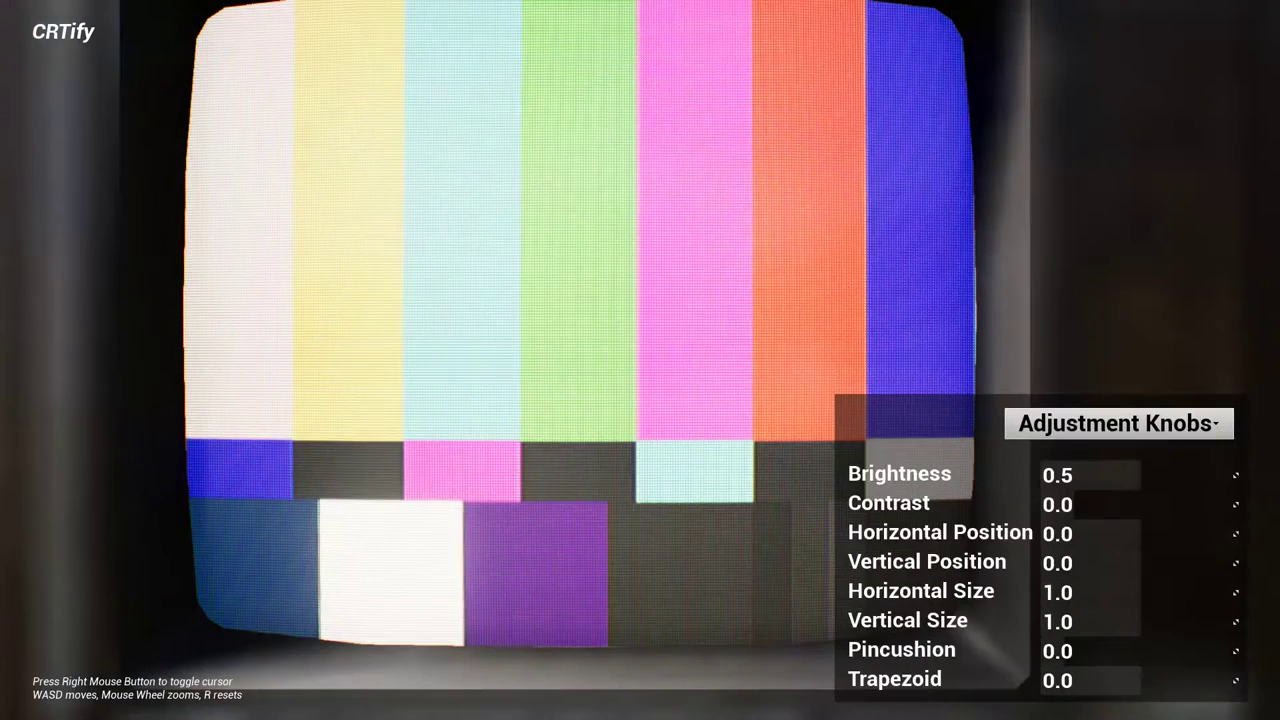
left_click(1112, 423)
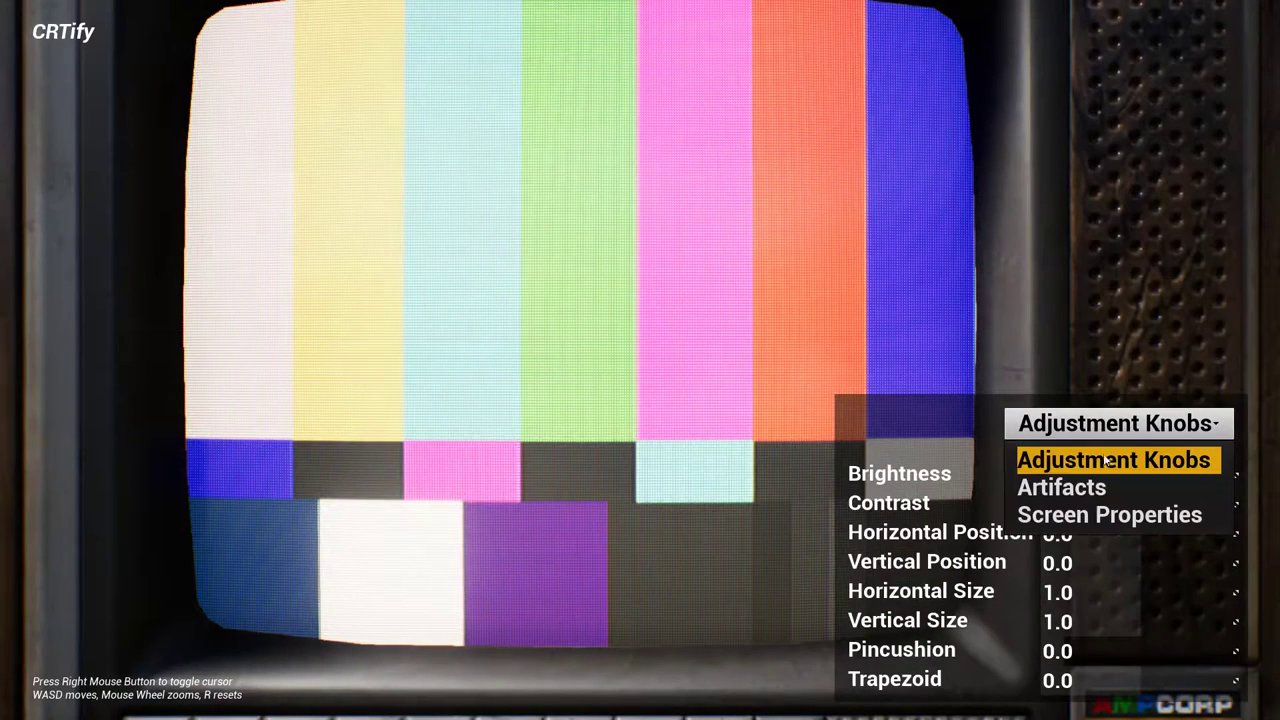
left_click(1104, 510)
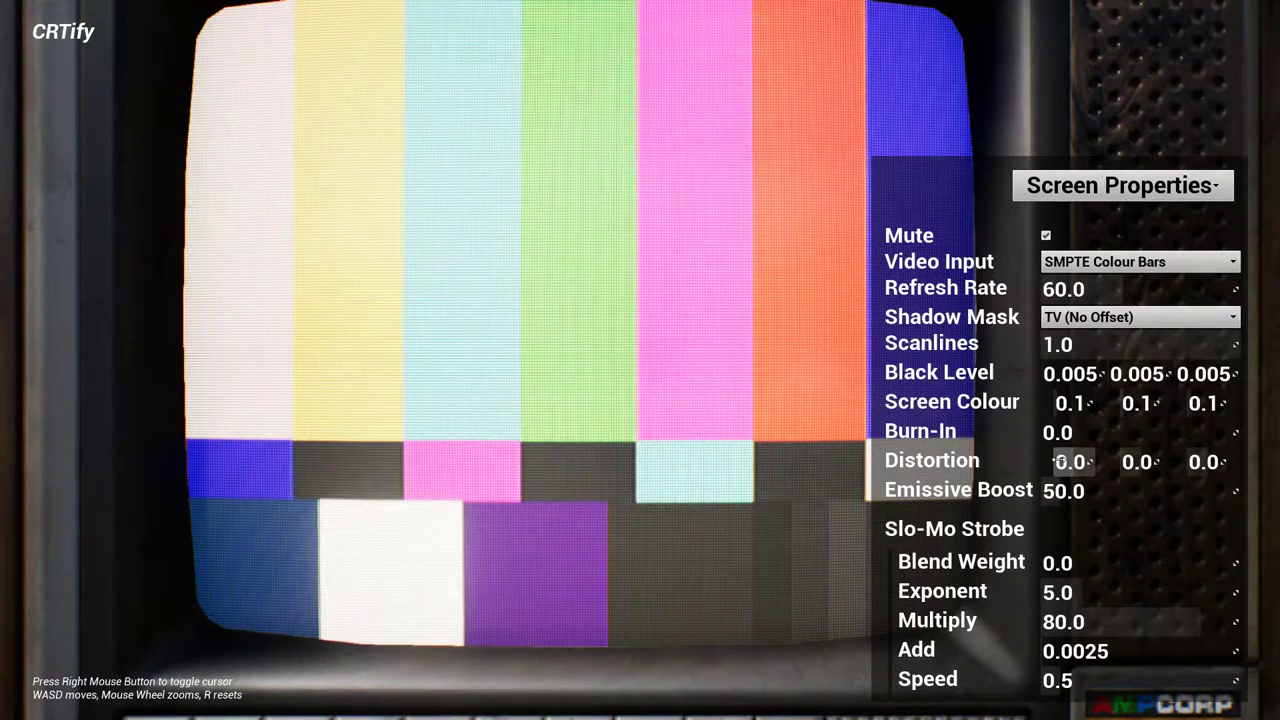
left_click_drag(1055, 461, 1070, 461)
mouse_move(1070, 461)
left_mouse_down()
mouse_move(1108, 461)
mouse_move(972, 461)
mouse_move(1064, 461)
left_mouse_up()
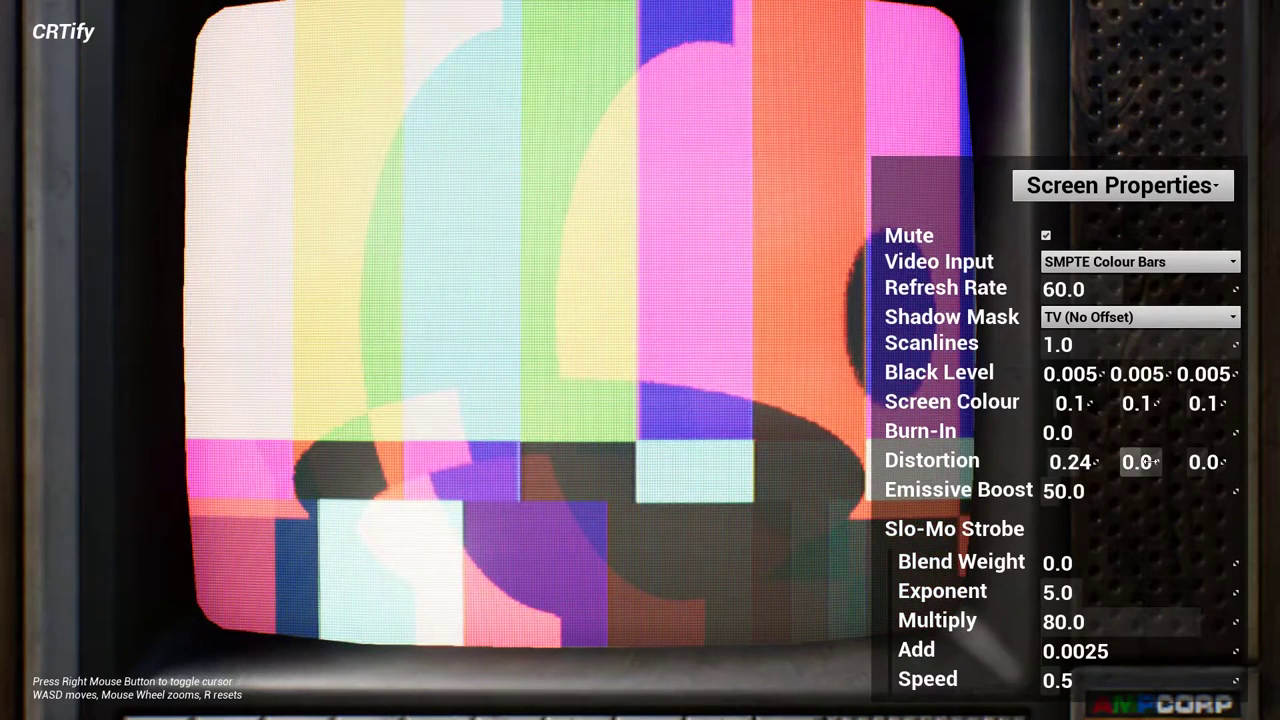
left_click_drag(1143, 461, 1085, 461)
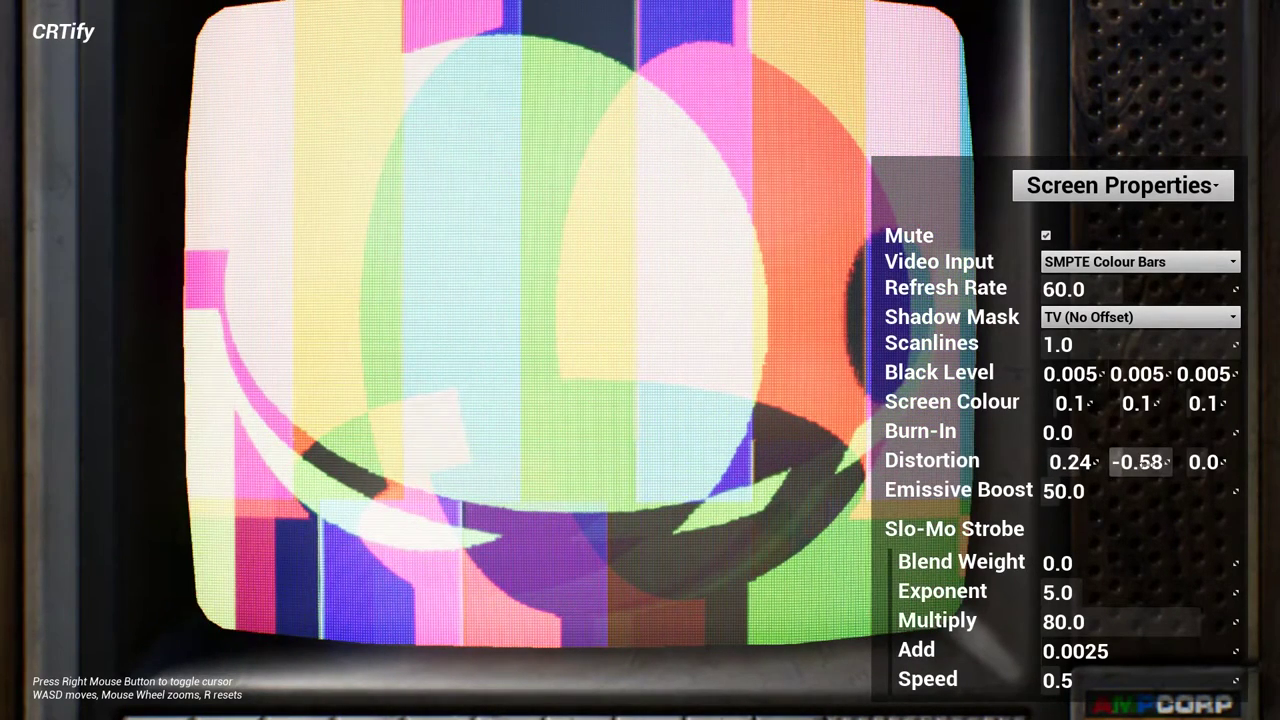
mouse_move(1203, 461)
left_mouse_down()
mouse_move(1272, 461)
mouse_move(1205, 461)
left_mouse_up()
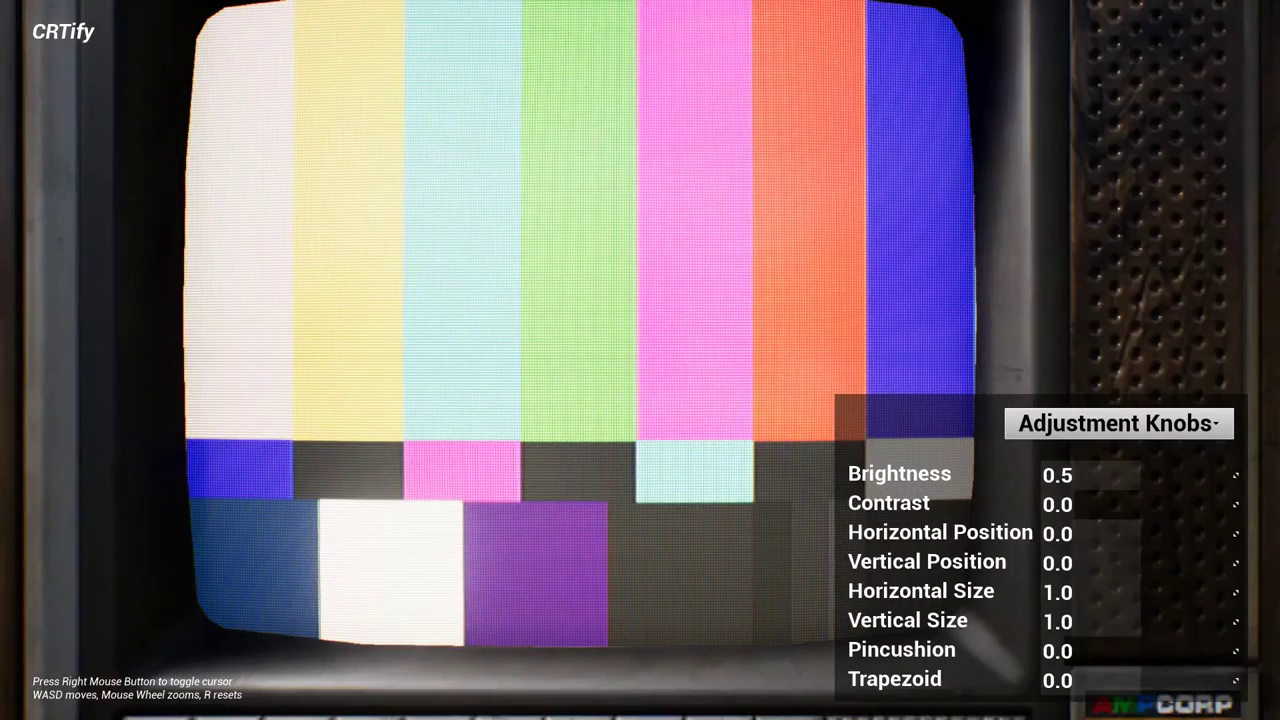
Raise the Screen Properties Slo-Mo Strobe Blend Weight to 1.0
left_click(1119, 423)
left_click(1118, 514)
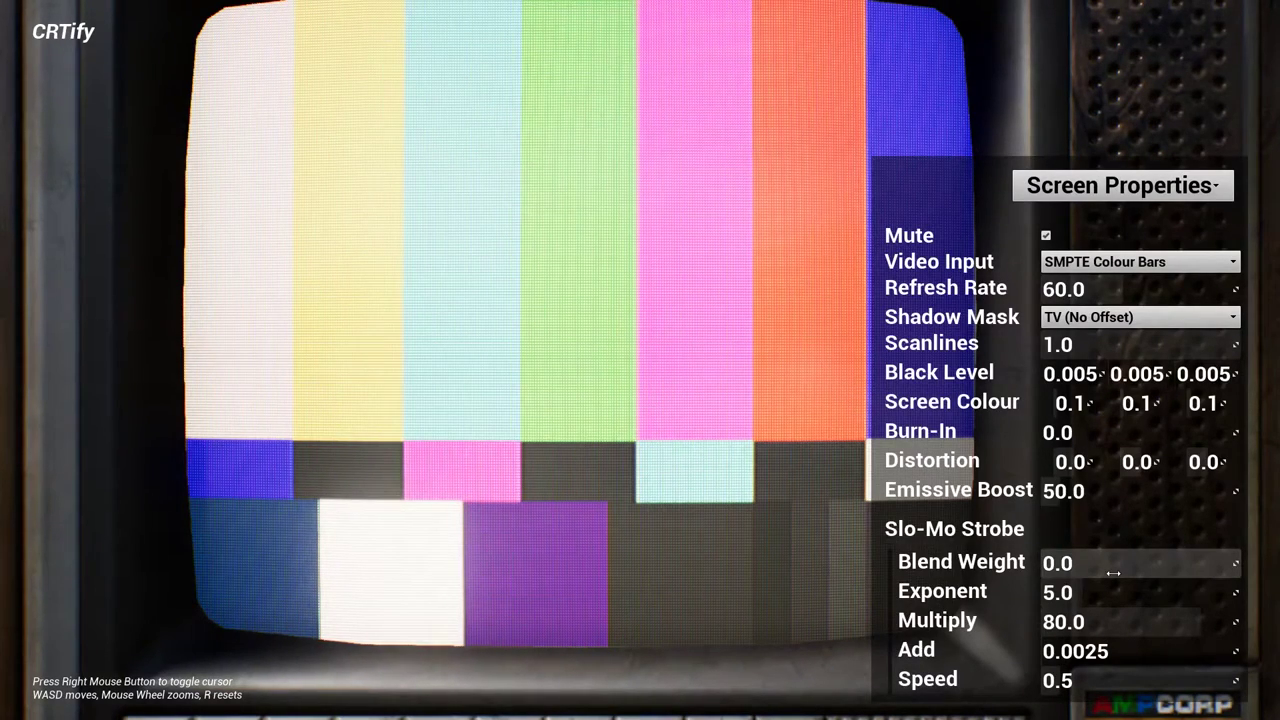
left_click_drag(1113, 573, 1200, 573)
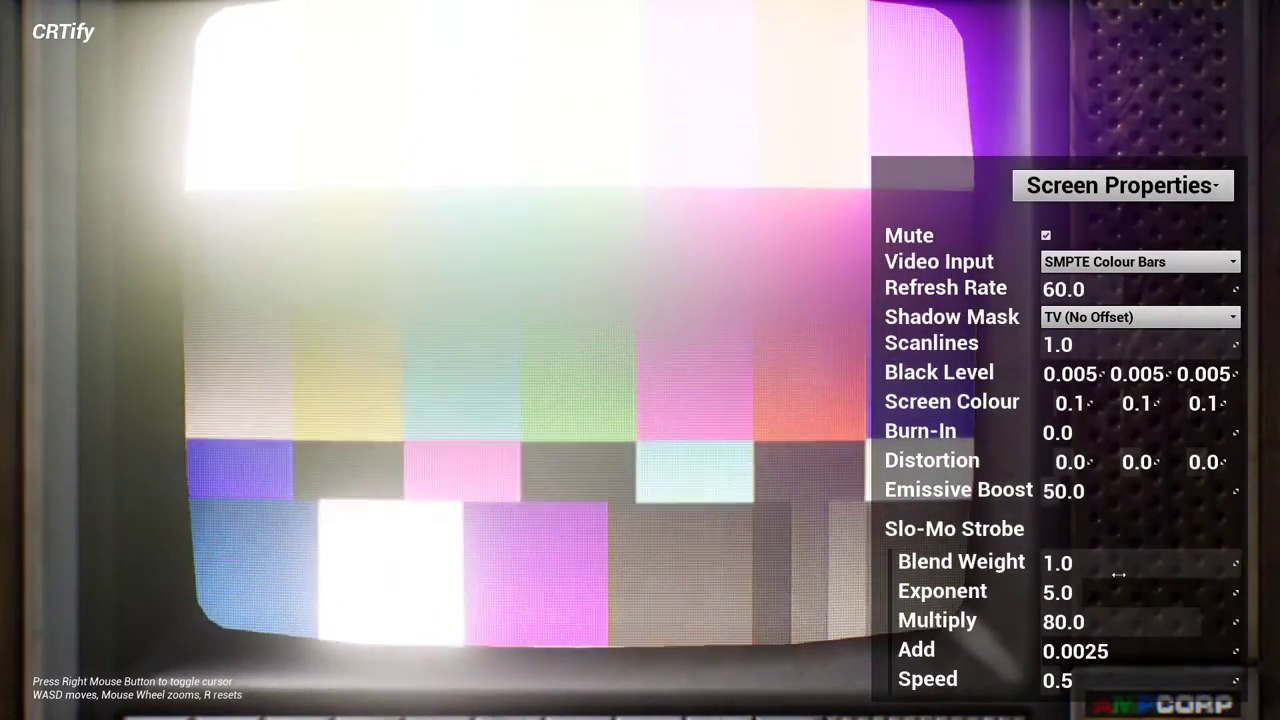
Reset the view to the whole TV, then zoom in on the screen
key("r")
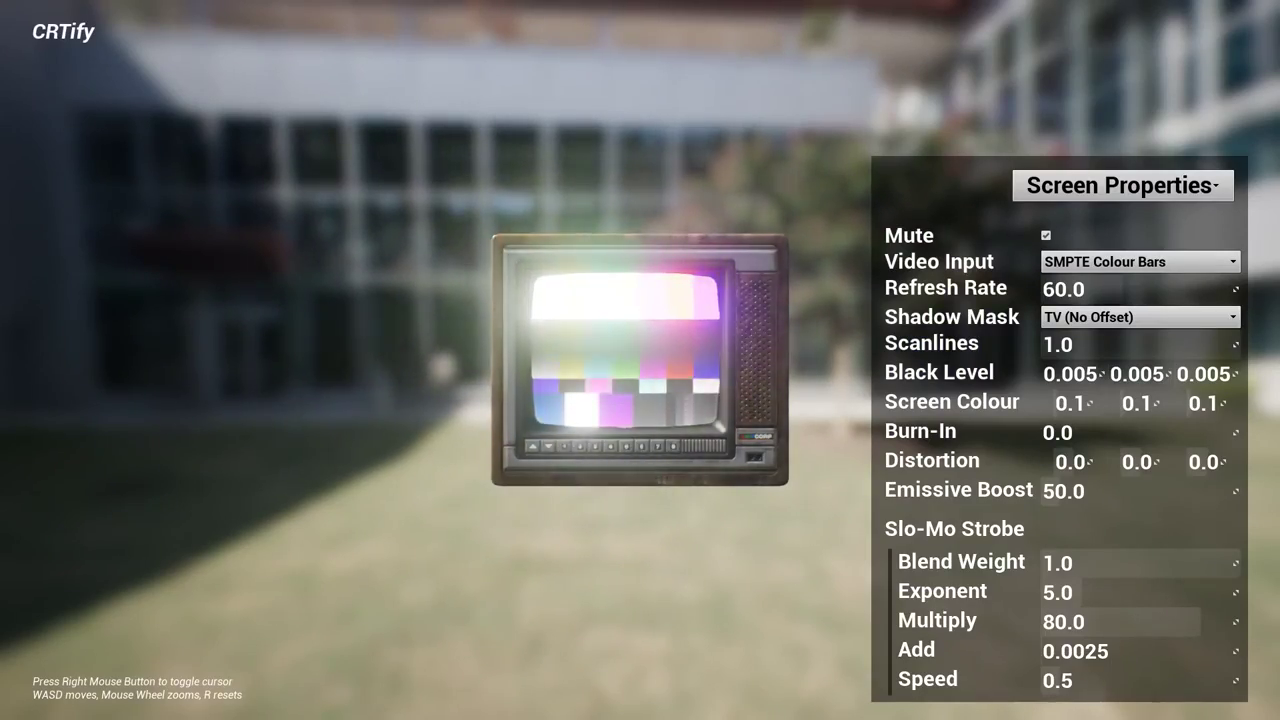
scroll(800, 528, "up", 5)
scroll(640, 360, "up", 5)
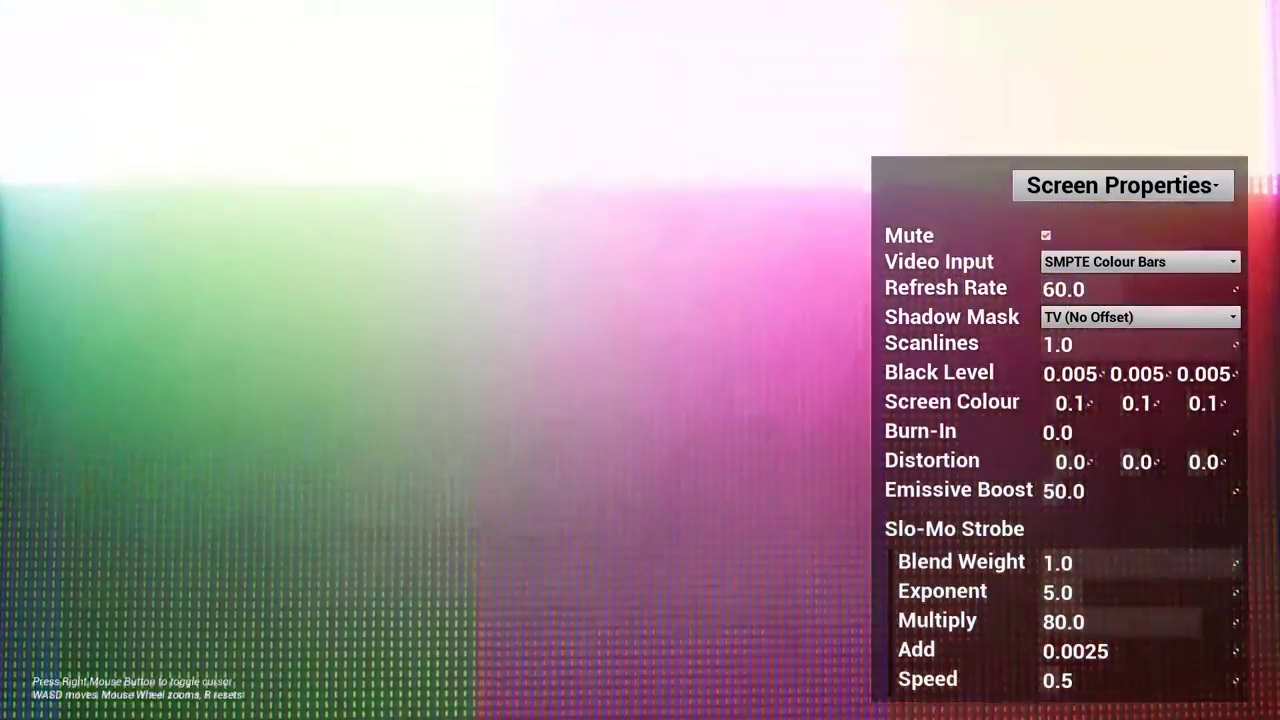